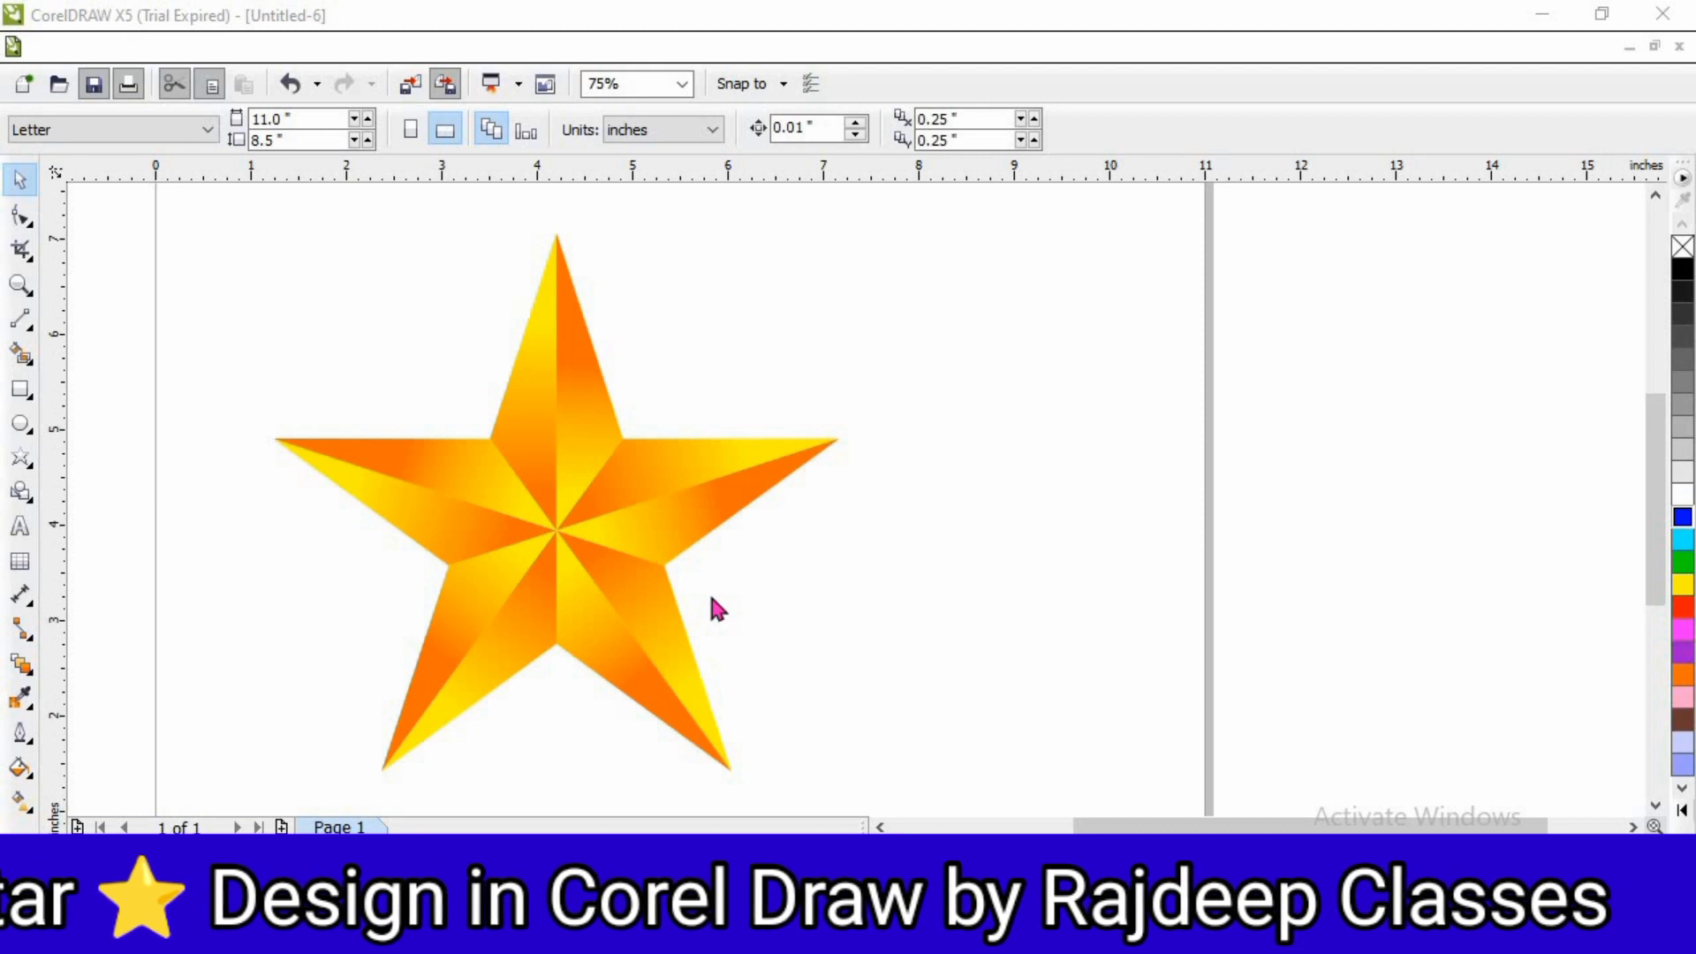
- In a new document, draw a five-pointed star about 7.45 by 7.09 inches and move it fully onto the page
{"action": "key", "text": "ctrl+n"}
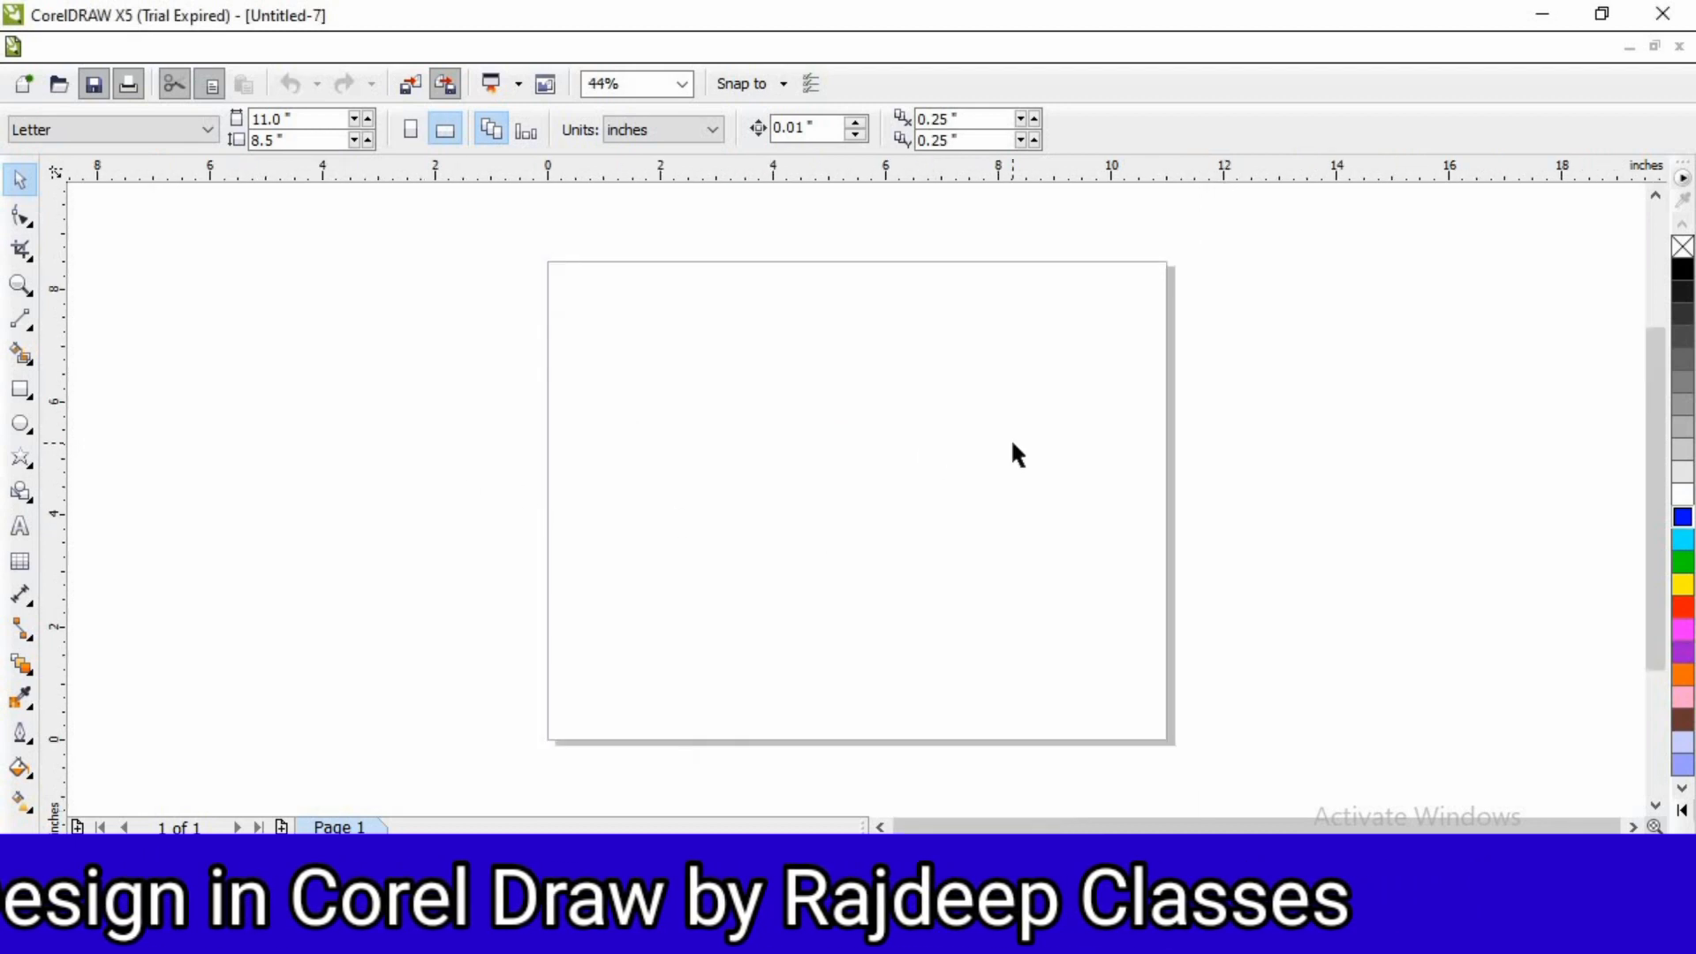
{"action": "left_click", "coordinate": [31, 472]}
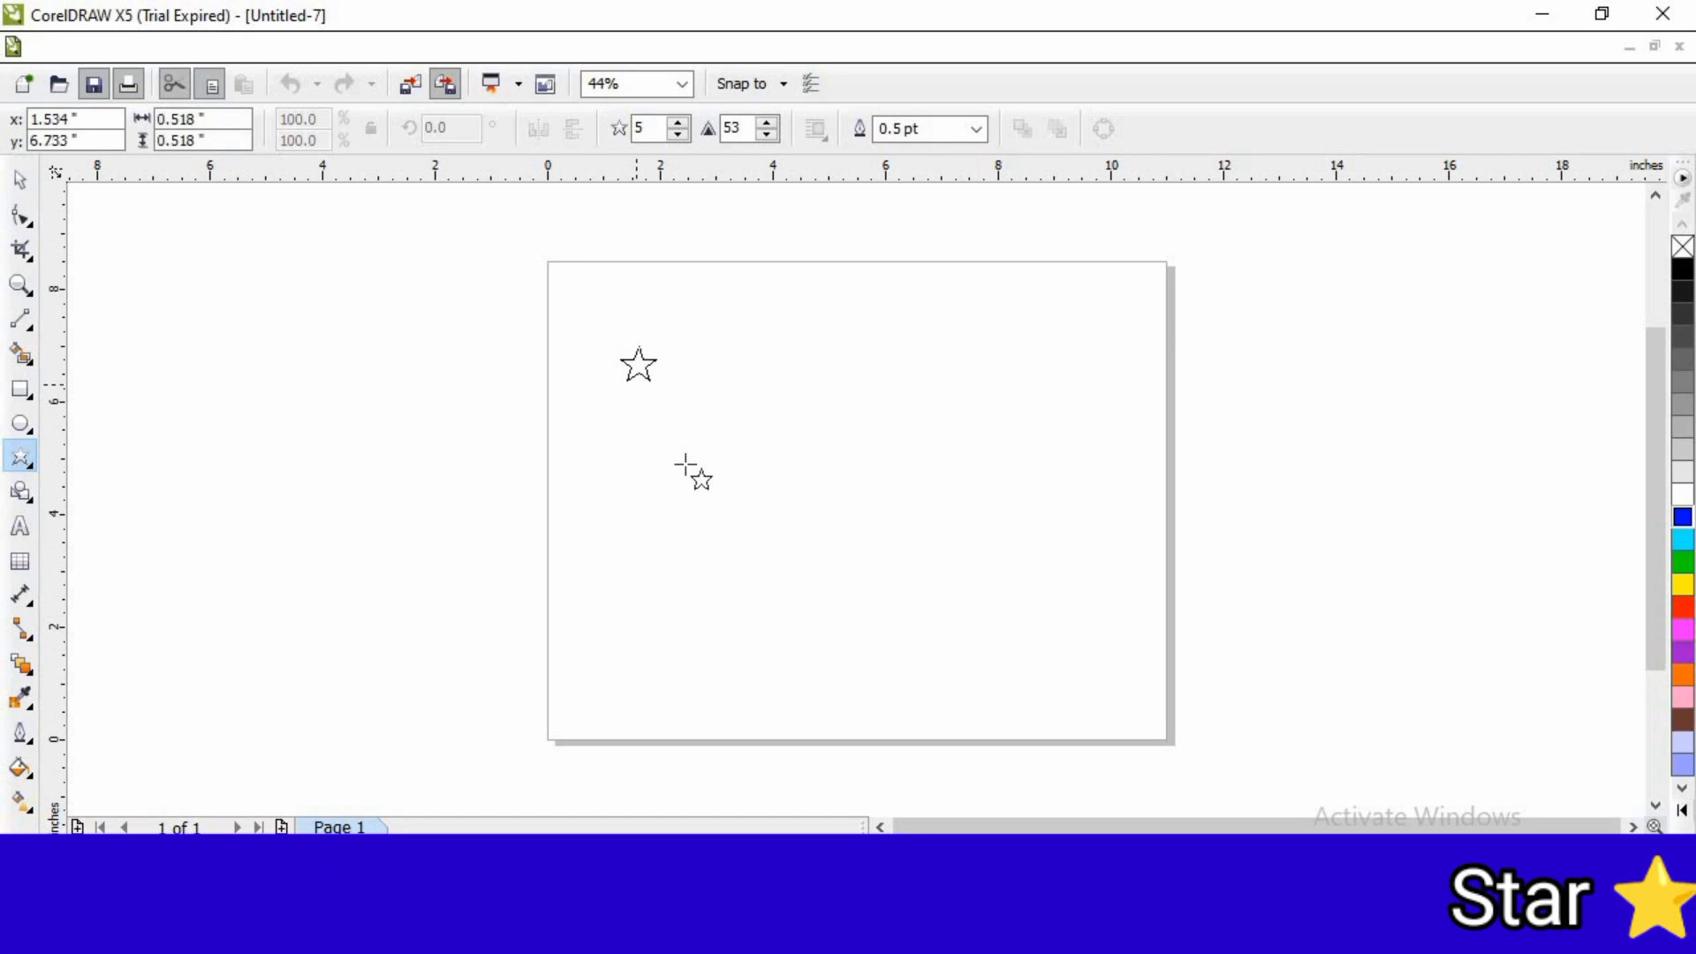
{"action": "left_click_drag", "start_coordinate": [864, 634], "coordinate": [981, 768]}
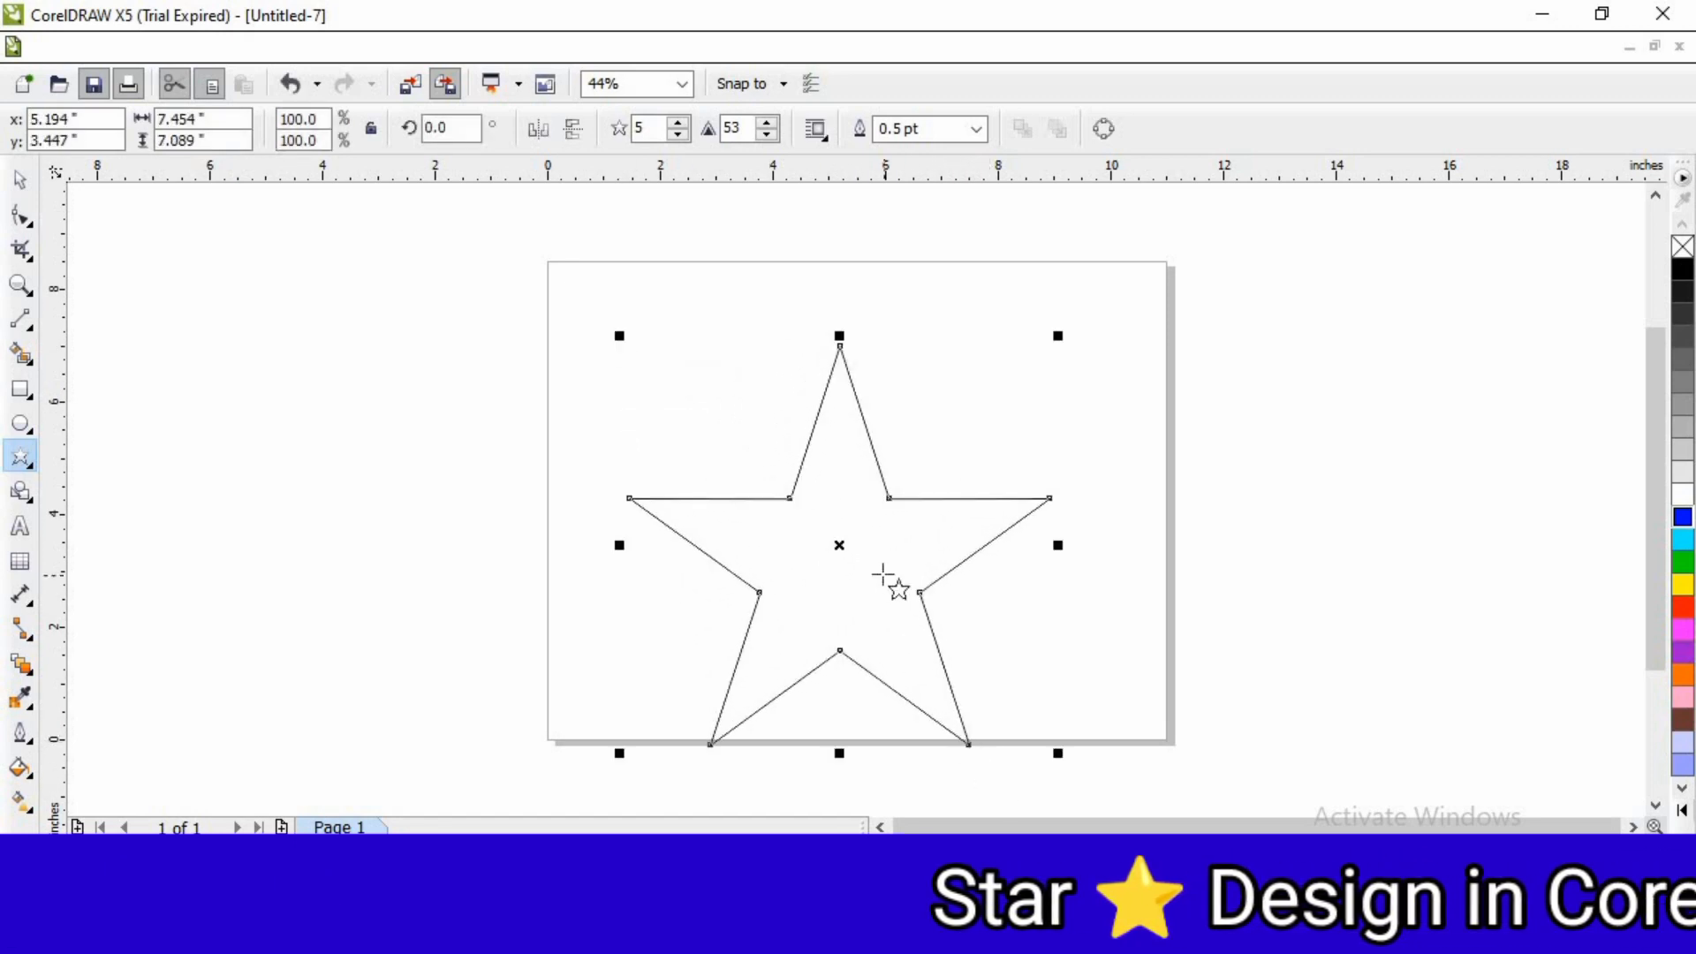
{"action": "left_click", "coordinate": [18, 185]}
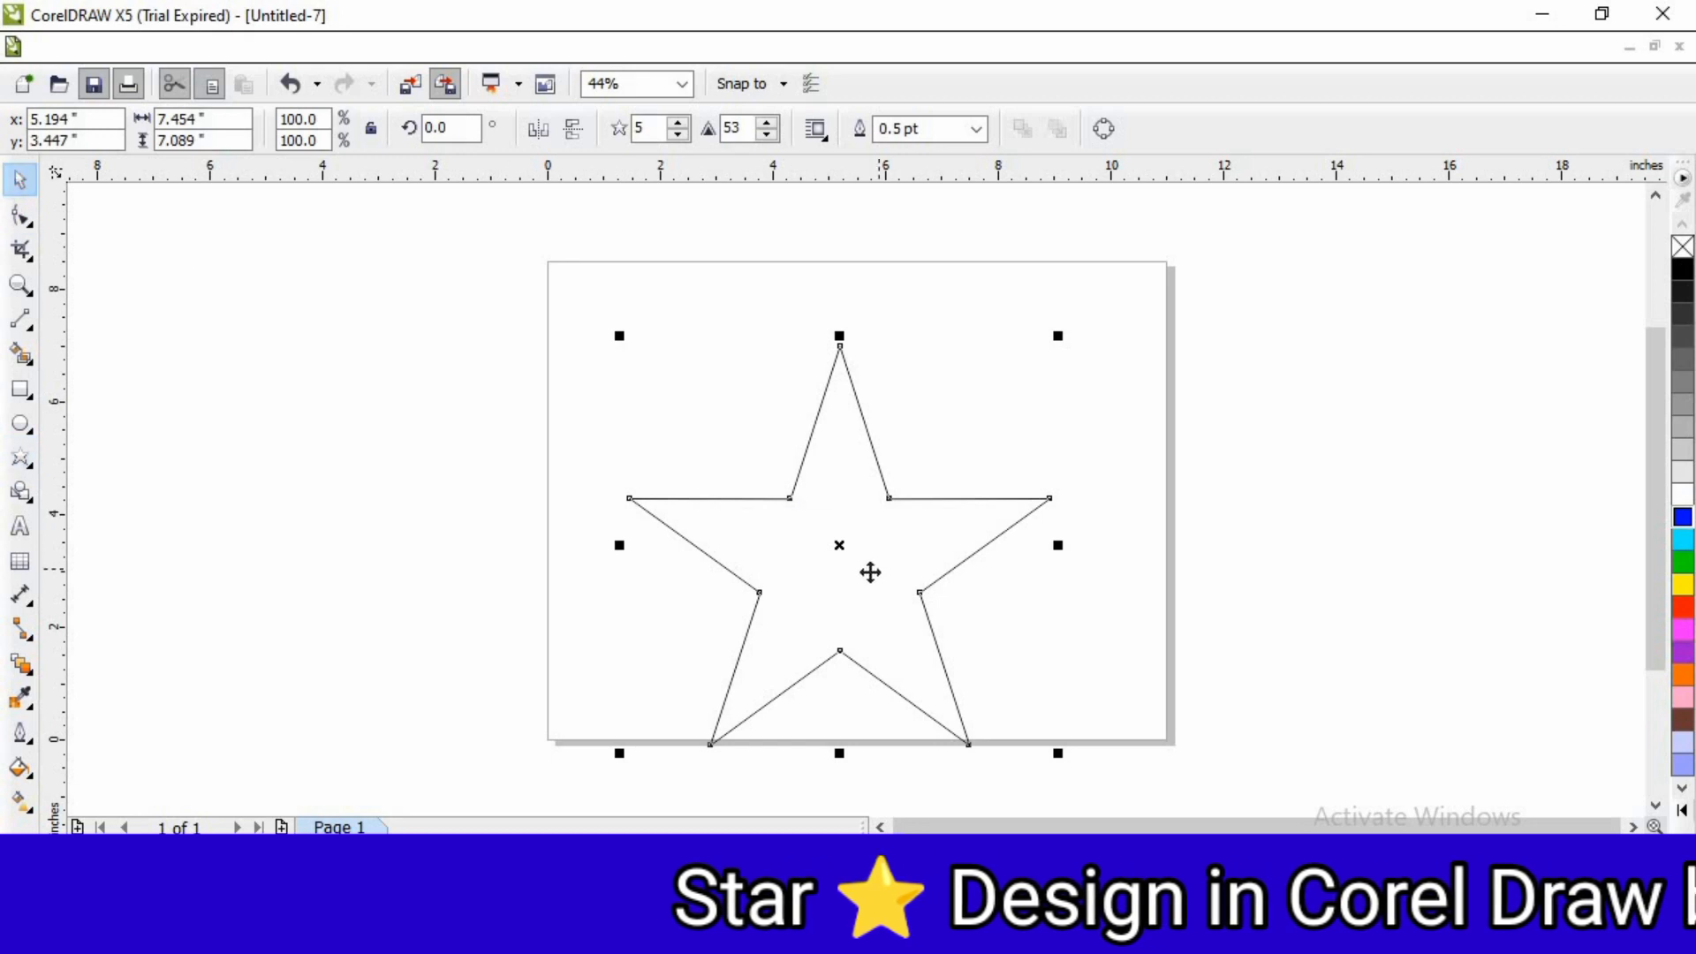
{"action": "left_click_drag", "start_coordinate": [871, 572], "coordinate": [801, 515]}
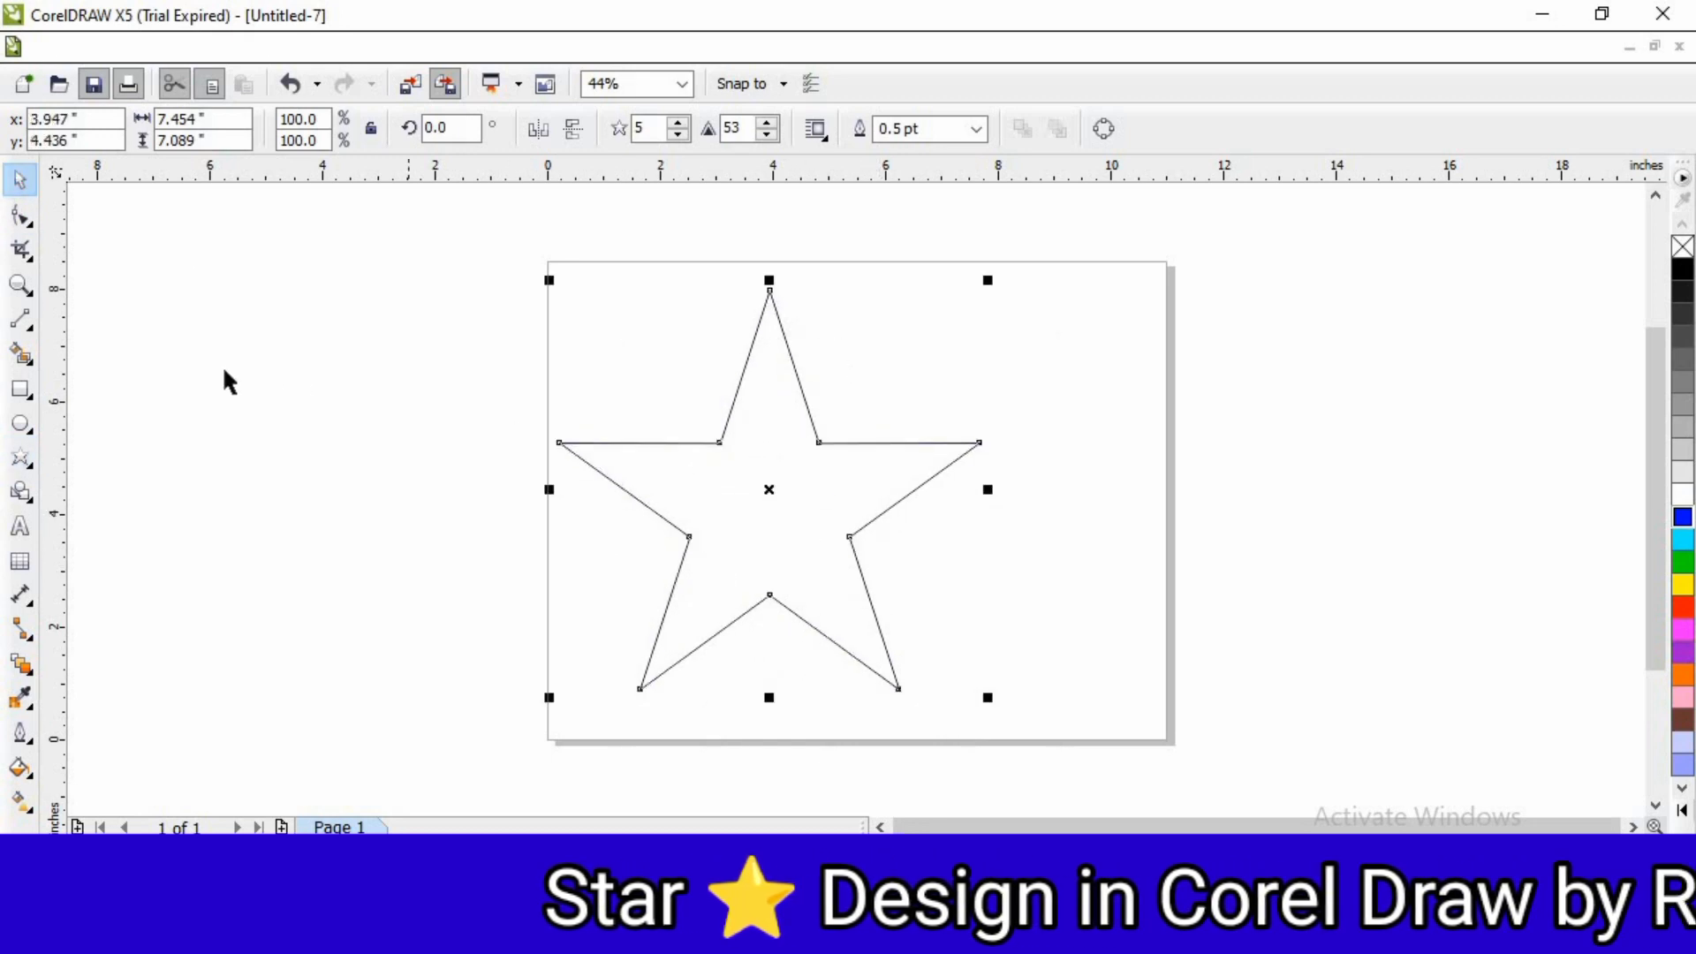
- Draw three 2-point lines across the star: top tip to bottom inner corner, and each upper inner corner to the opposite lower tip
{"action": "left_click", "coordinate": [35, 328]}
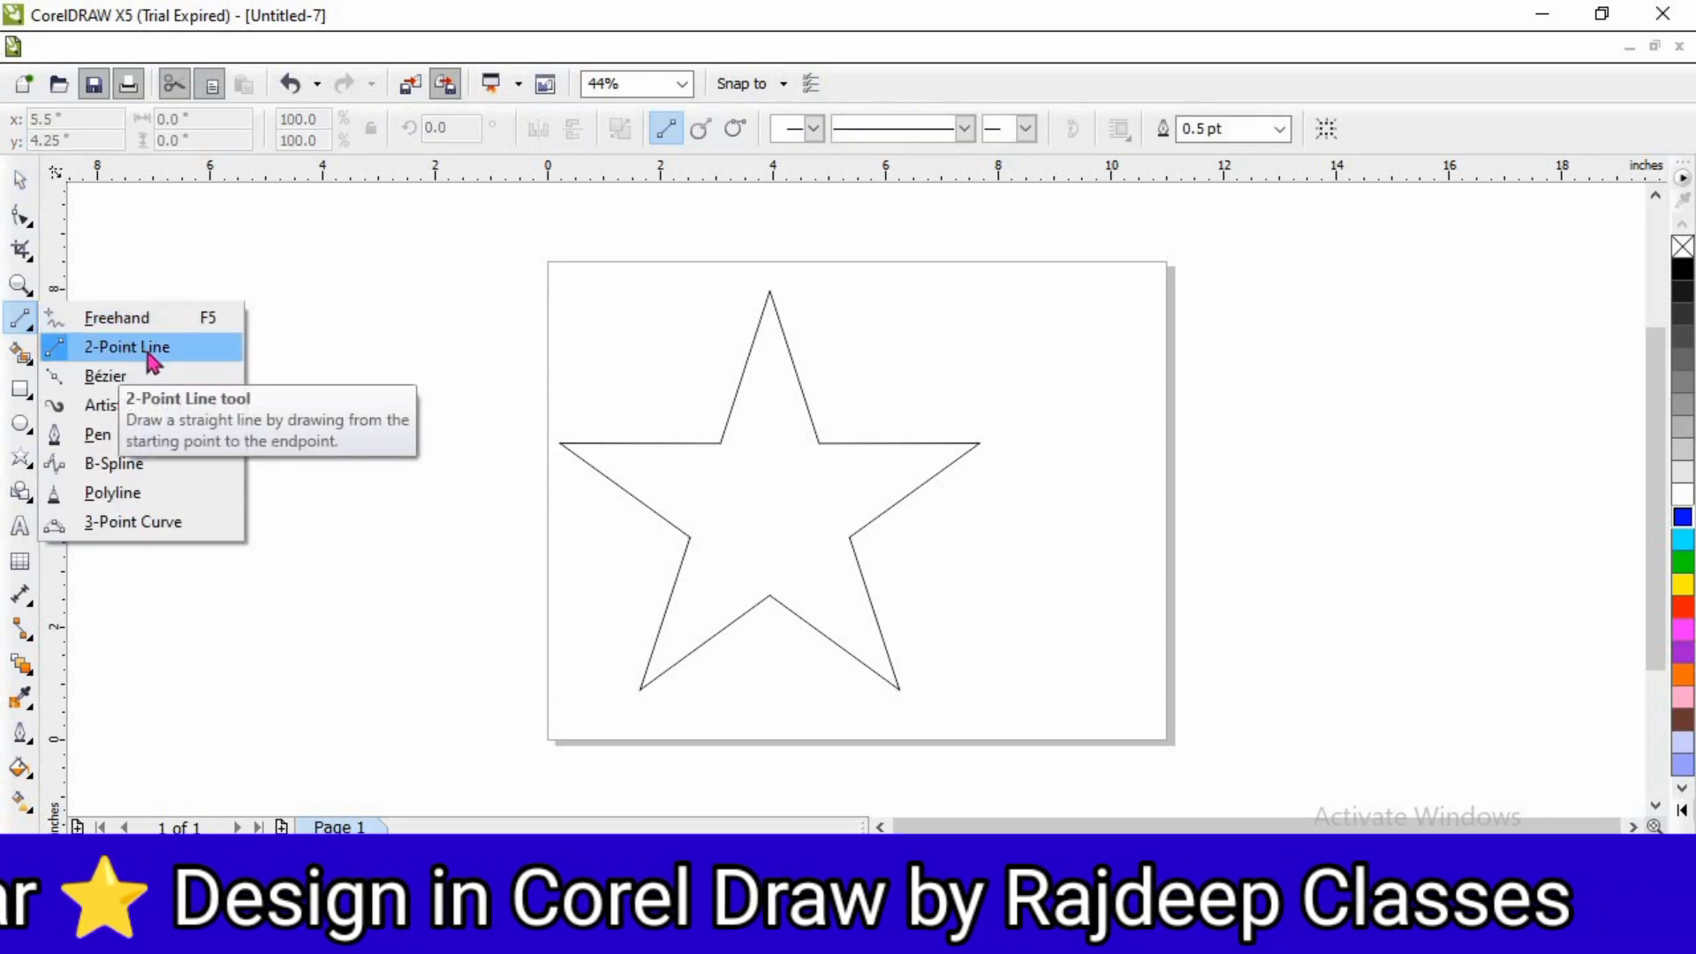
{"action": "left_click", "coordinate": [103, 347]}
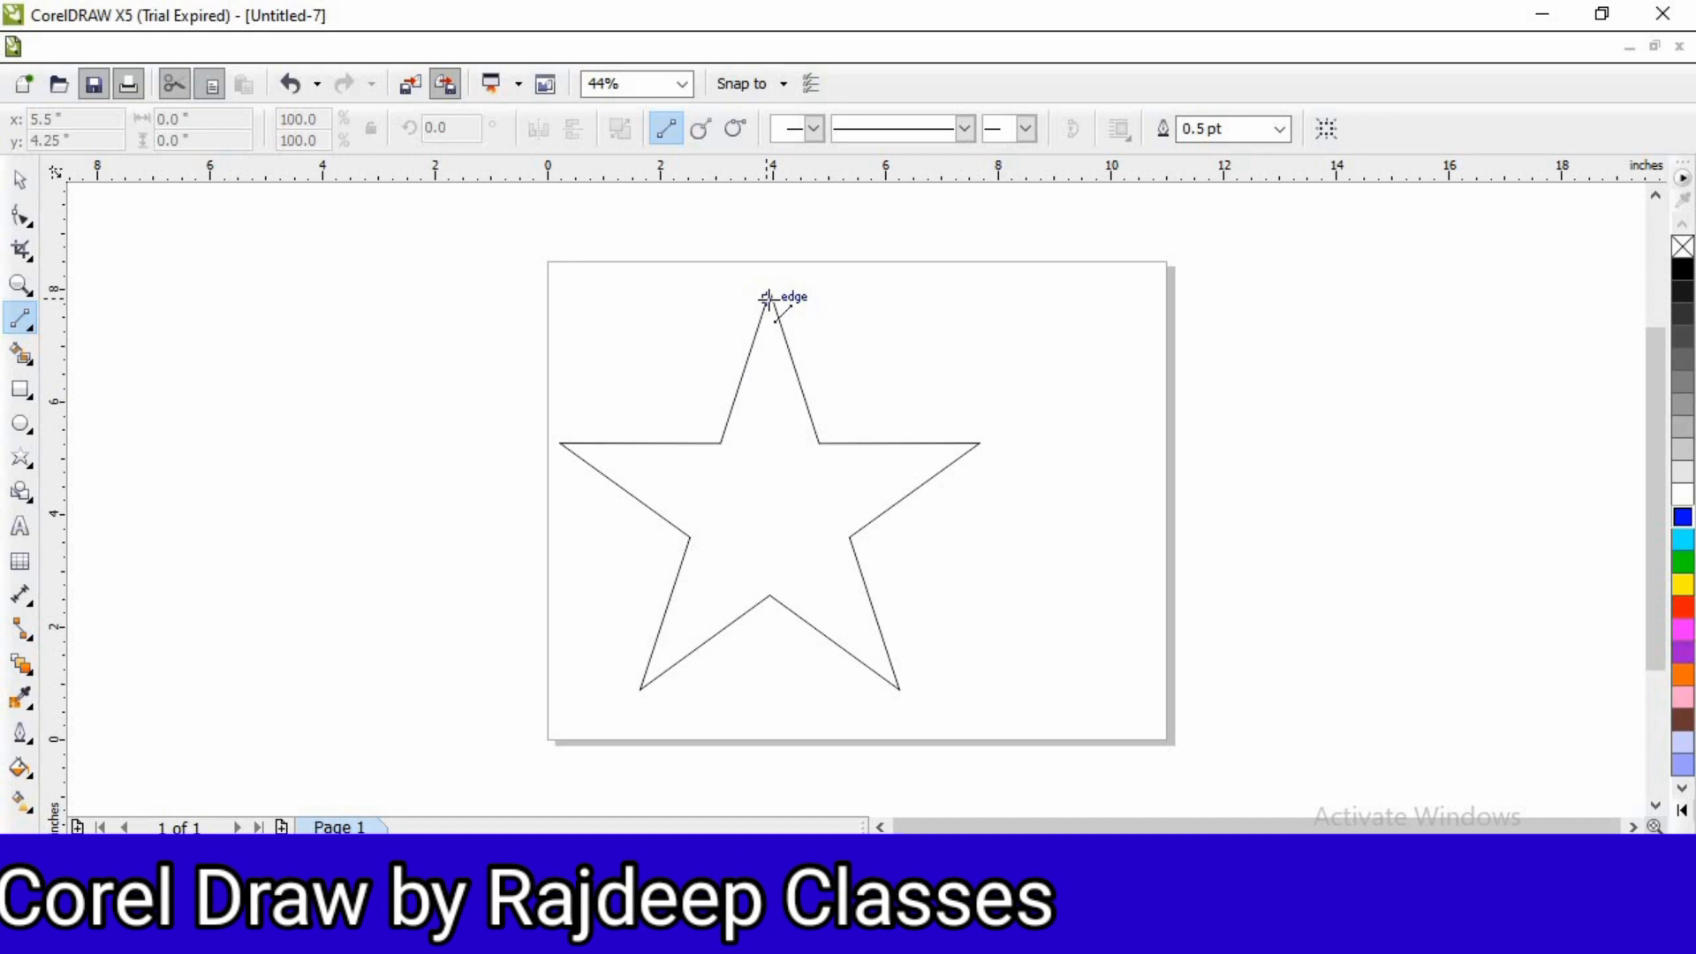
{"action": "scroll", "coordinate": [771, 301], "scroll_direction": "up", "scroll_amount": 2}
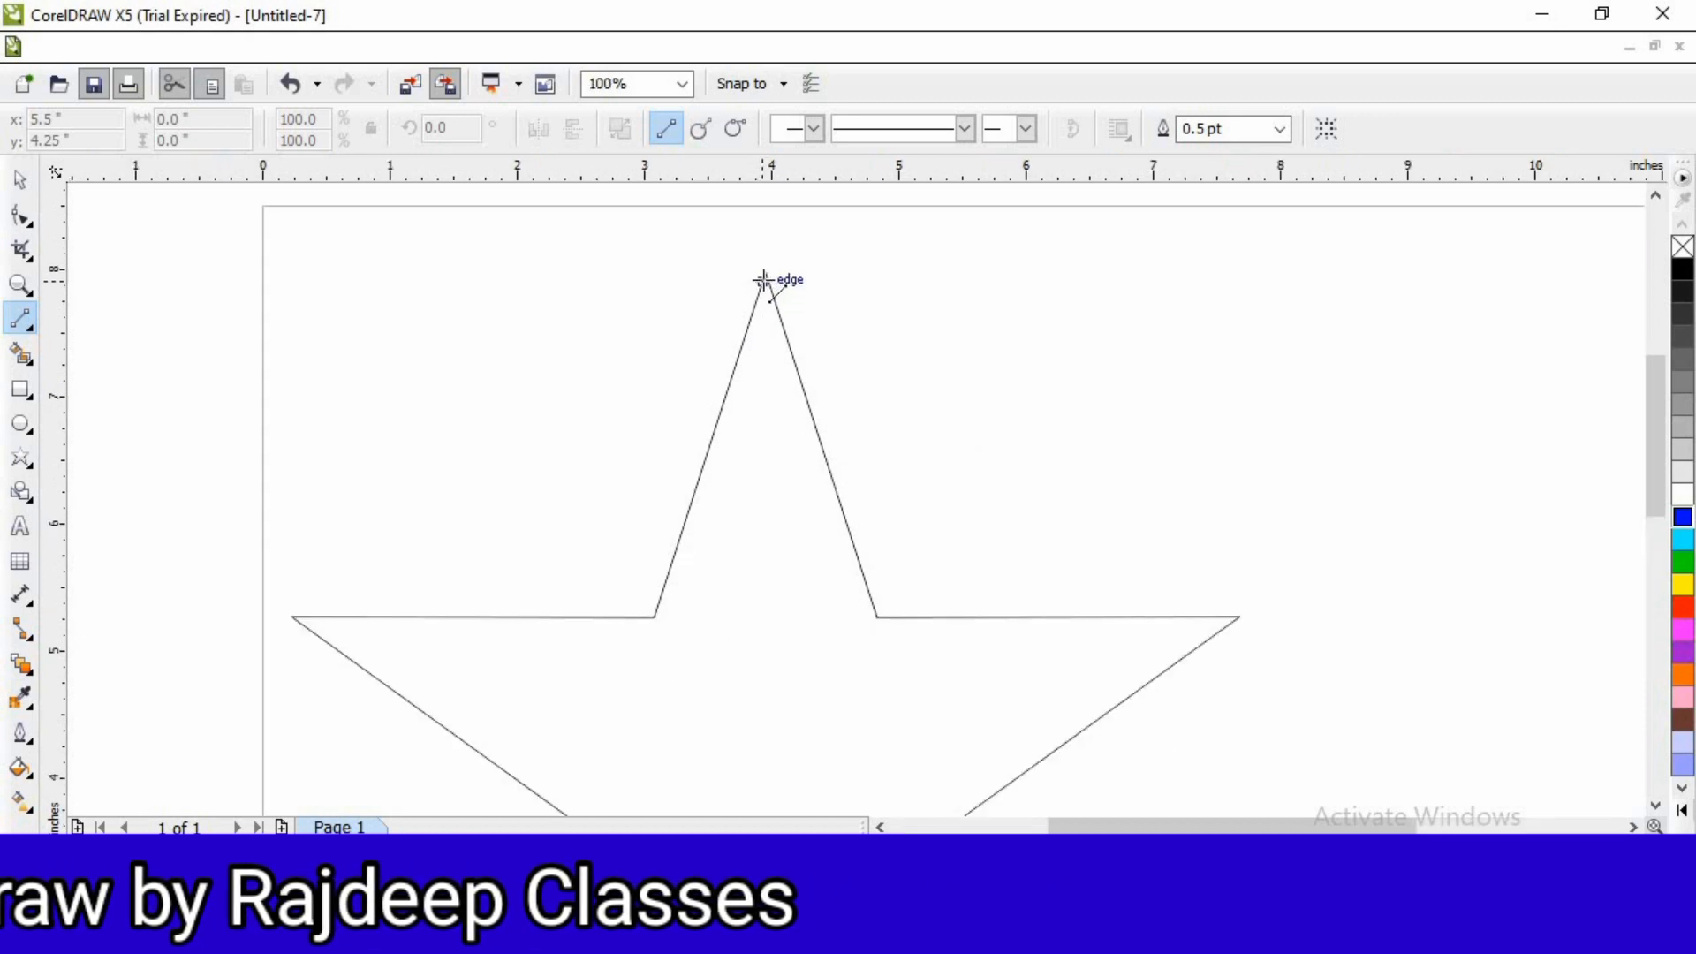
{"action": "scroll", "coordinate": [777, 724], "scroll_direction": "down", "scroll_amount": 3}
{"action": "mouse_move", "coordinate": [778, 723]}
{"action": "left_mouse_down"}
{"action": "mouse_move", "coordinate": [772, 746]}
{"action": "mouse_move", "coordinate": [774, 690]}
{"action": "left_mouse_up"}
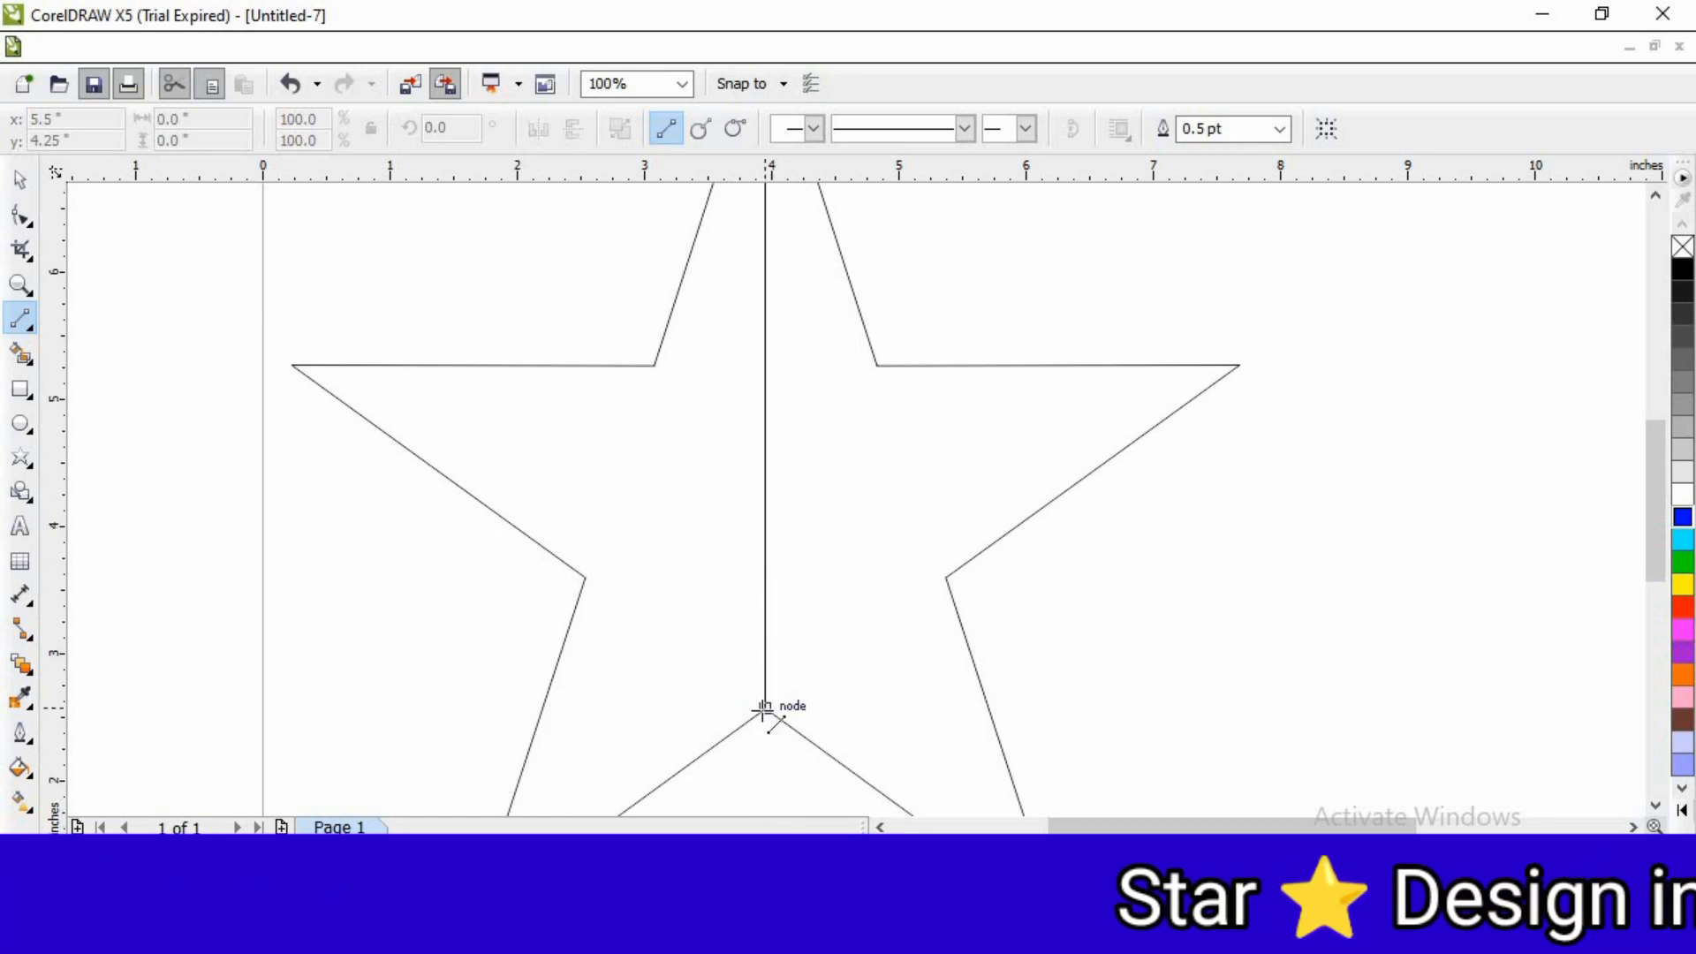
{"action": "left_click_drag", "start_coordinate": [764, 708], "coordinate": [765, 711]}
{"action": "scroll", "coordinate": [704, 457], "scroll_direction": "down", "scroll_amount": 1}
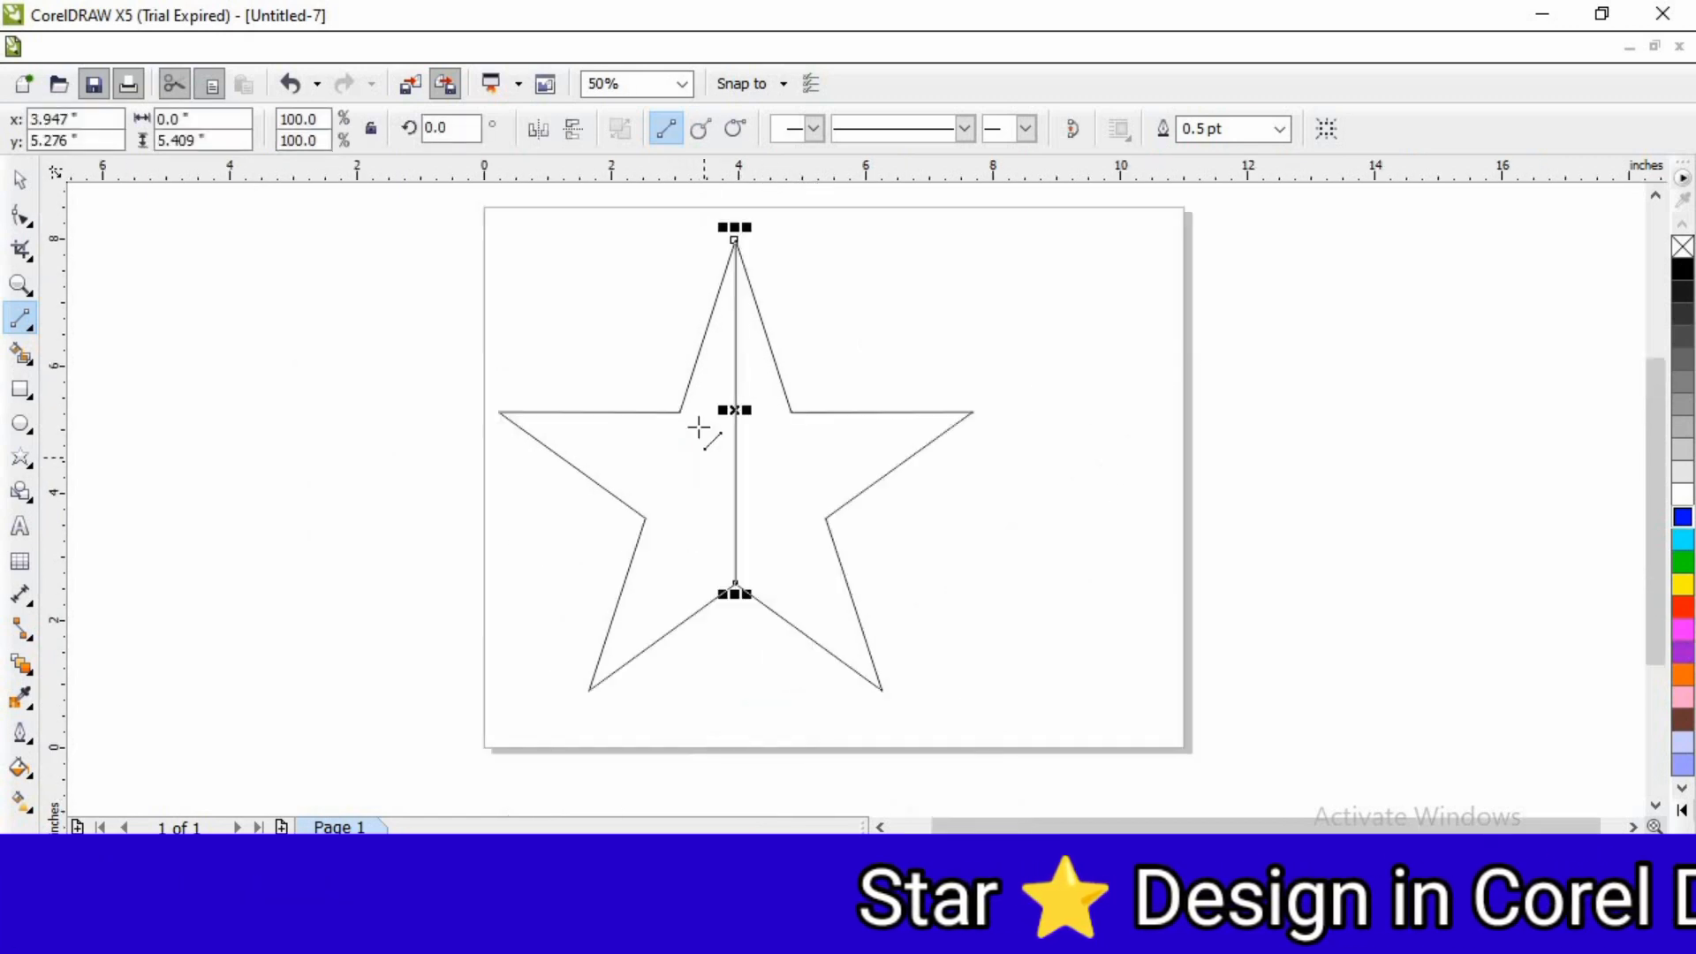
{"action": "left_click_drag", "start_coordinate": [681, 411], "coordinate": [881, 691]}
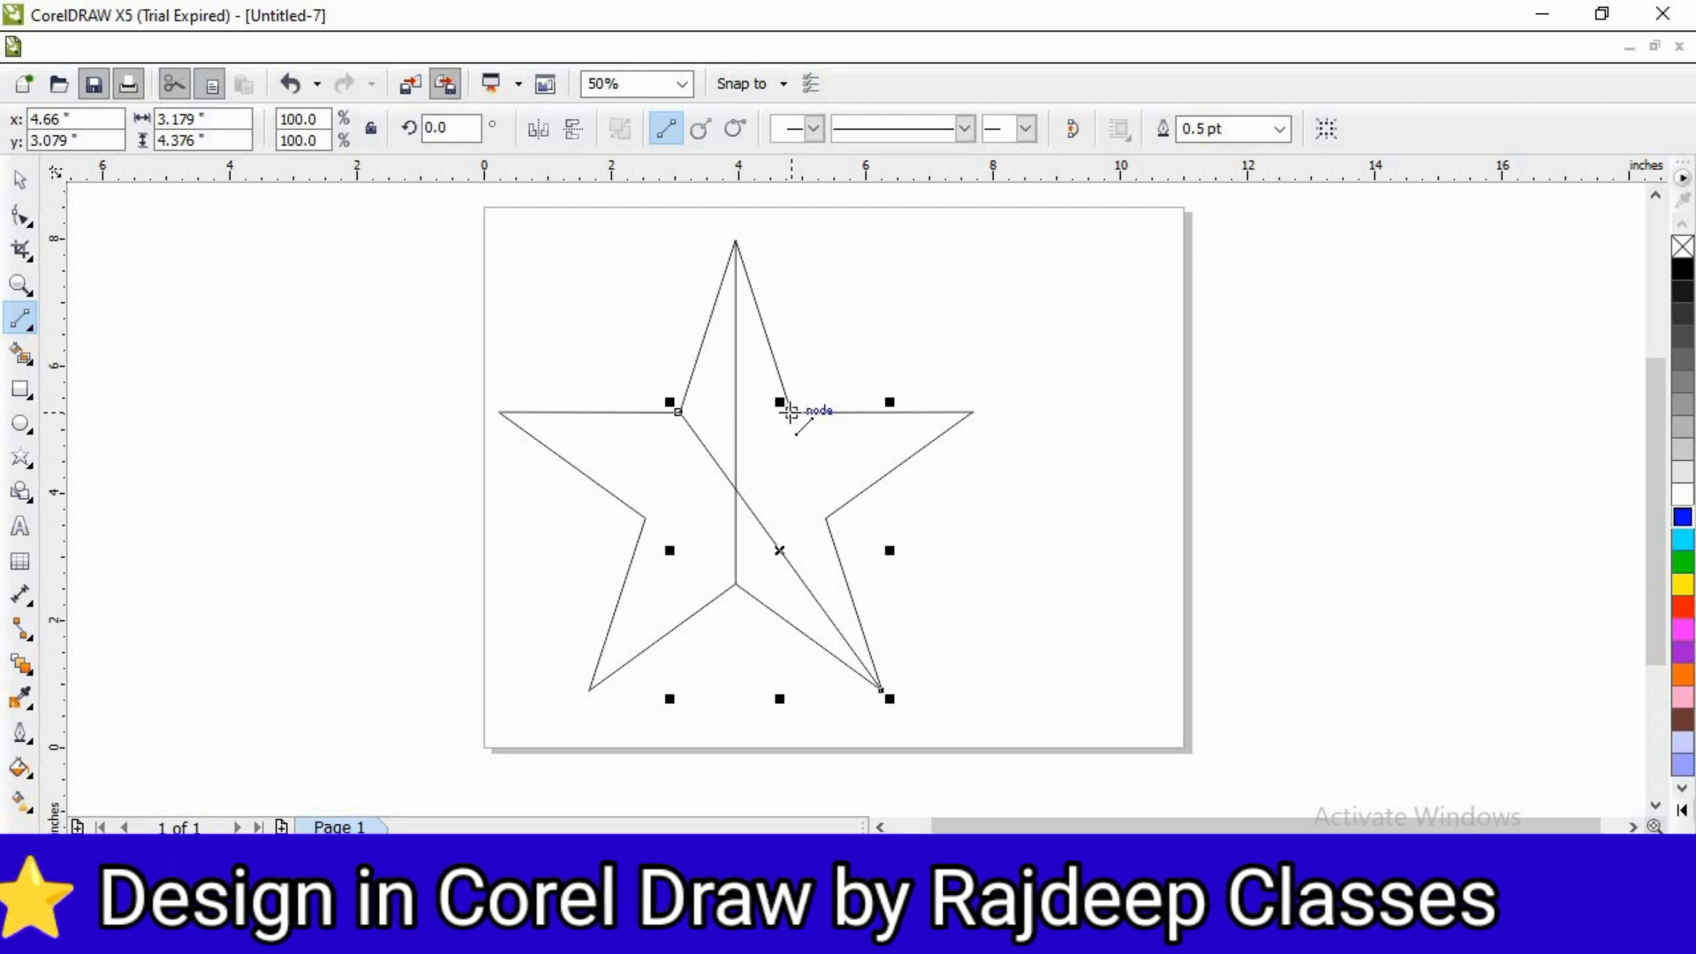
{"action": "left_click_drag", "start_coordinate": [788, 412], "coordinate": [588, 688]}
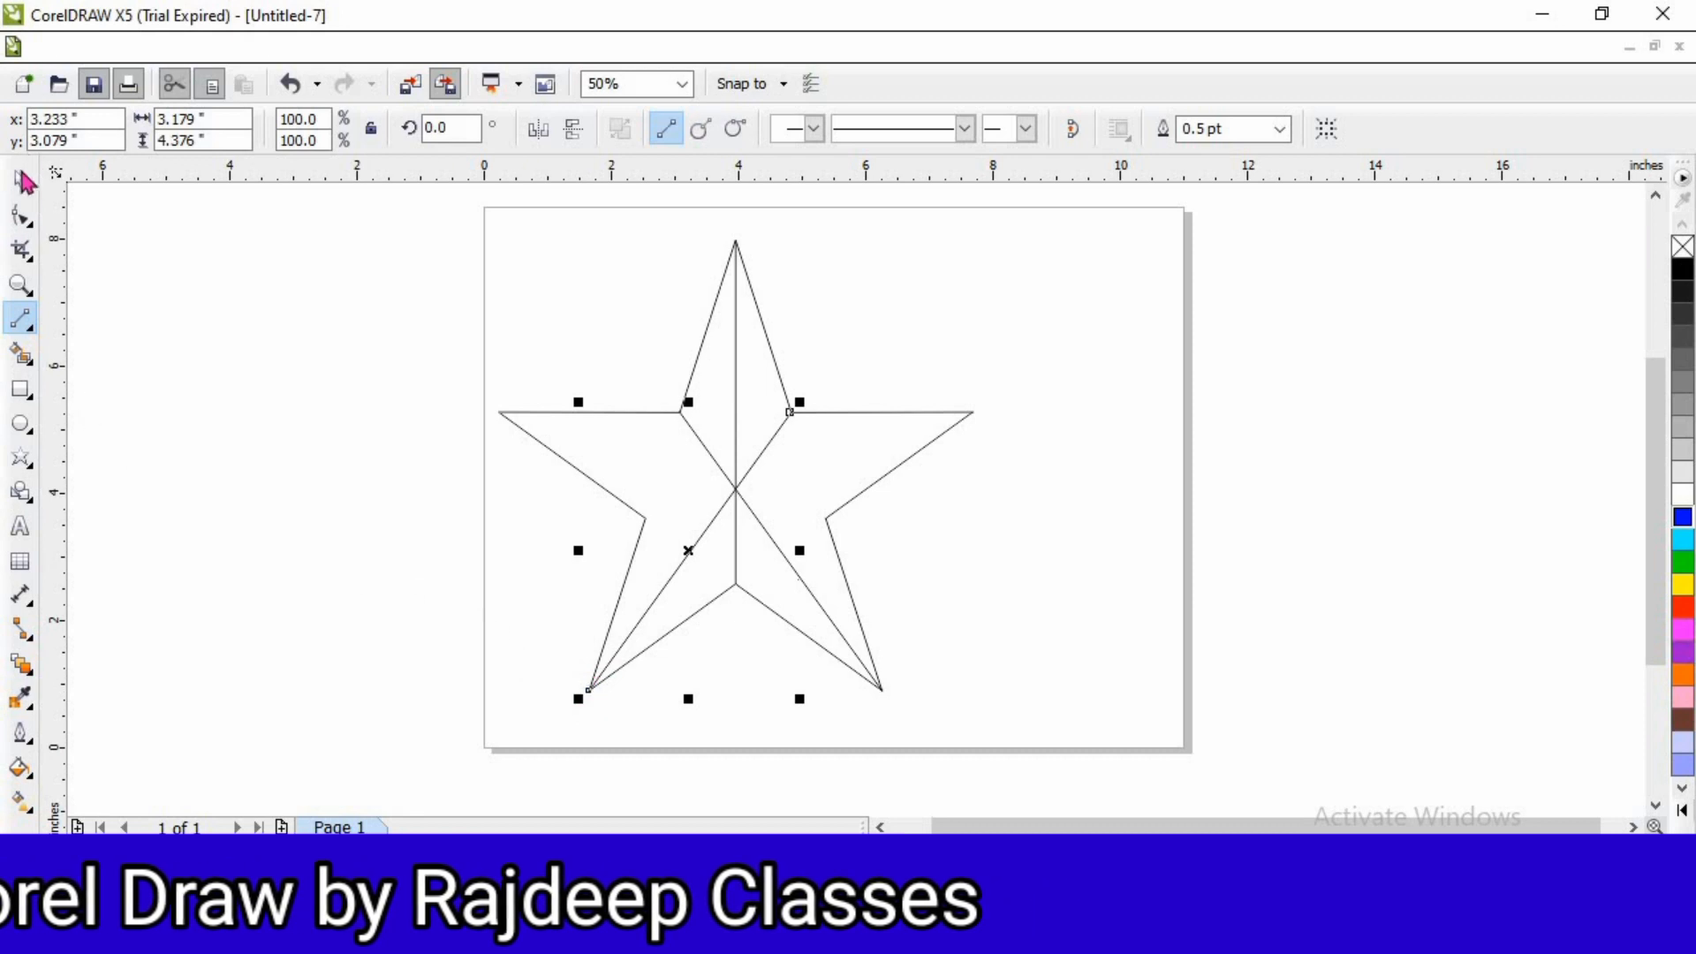
- Group the star together with its three crossing lines
{"action": "left_click", "coordinate": [23, 184]}
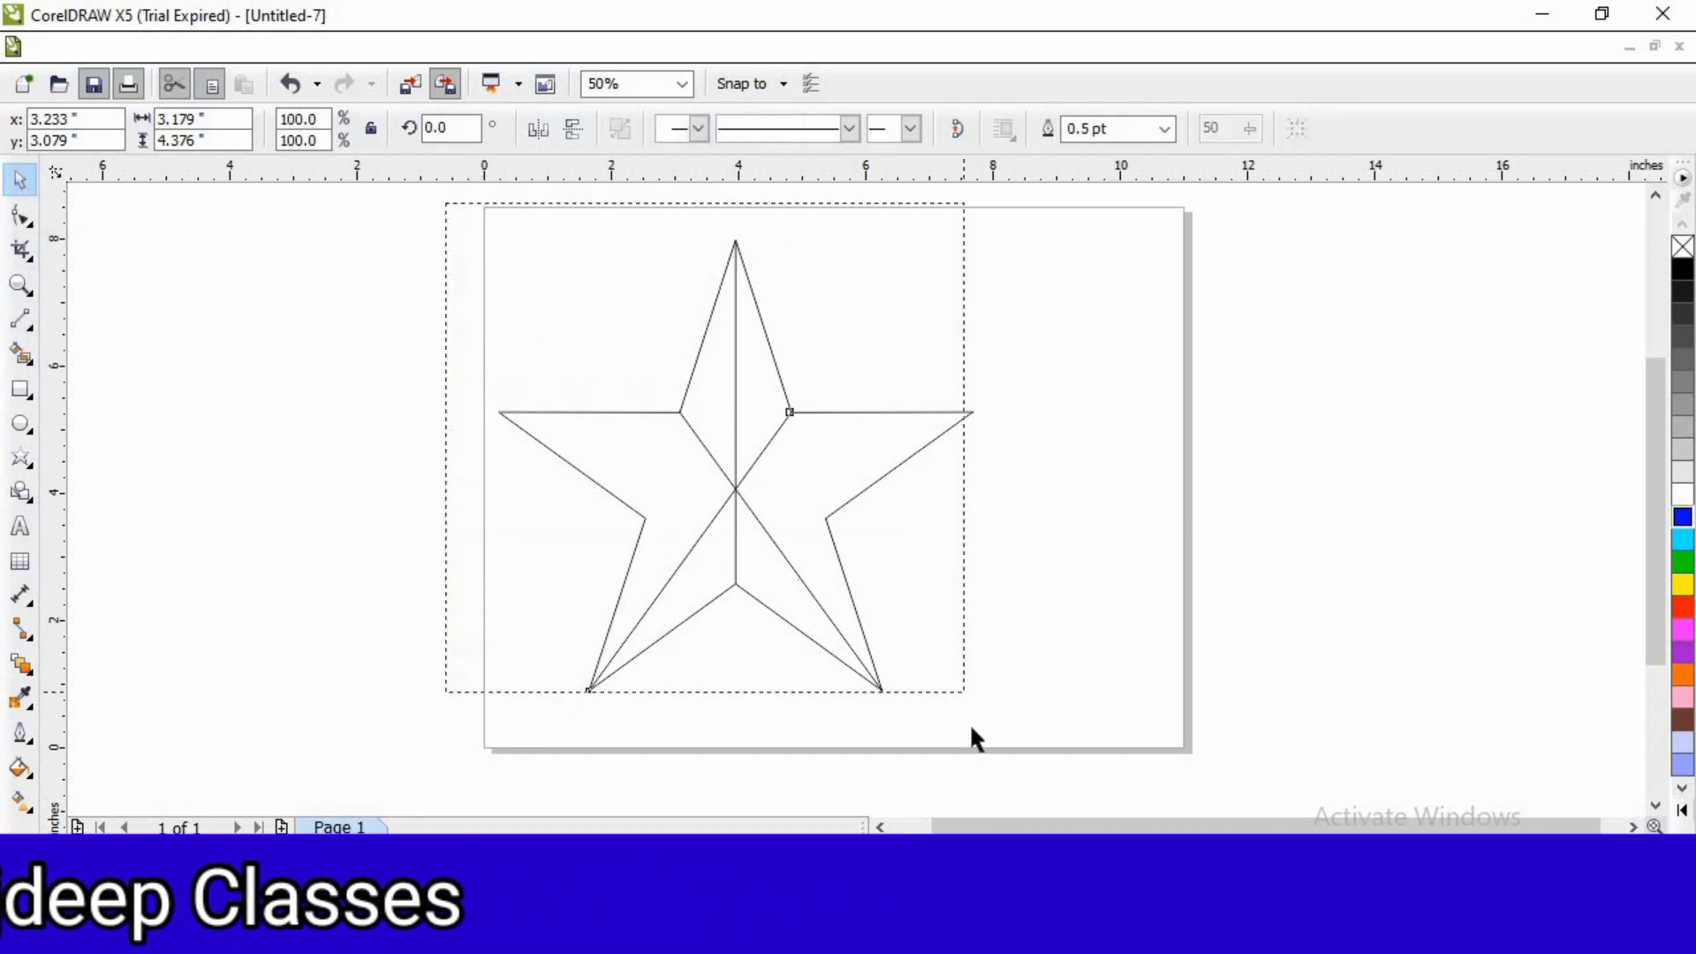
{"action": "left_click_drag", "start_coordinate": [970, 738], "coordinate": [972, 739]}
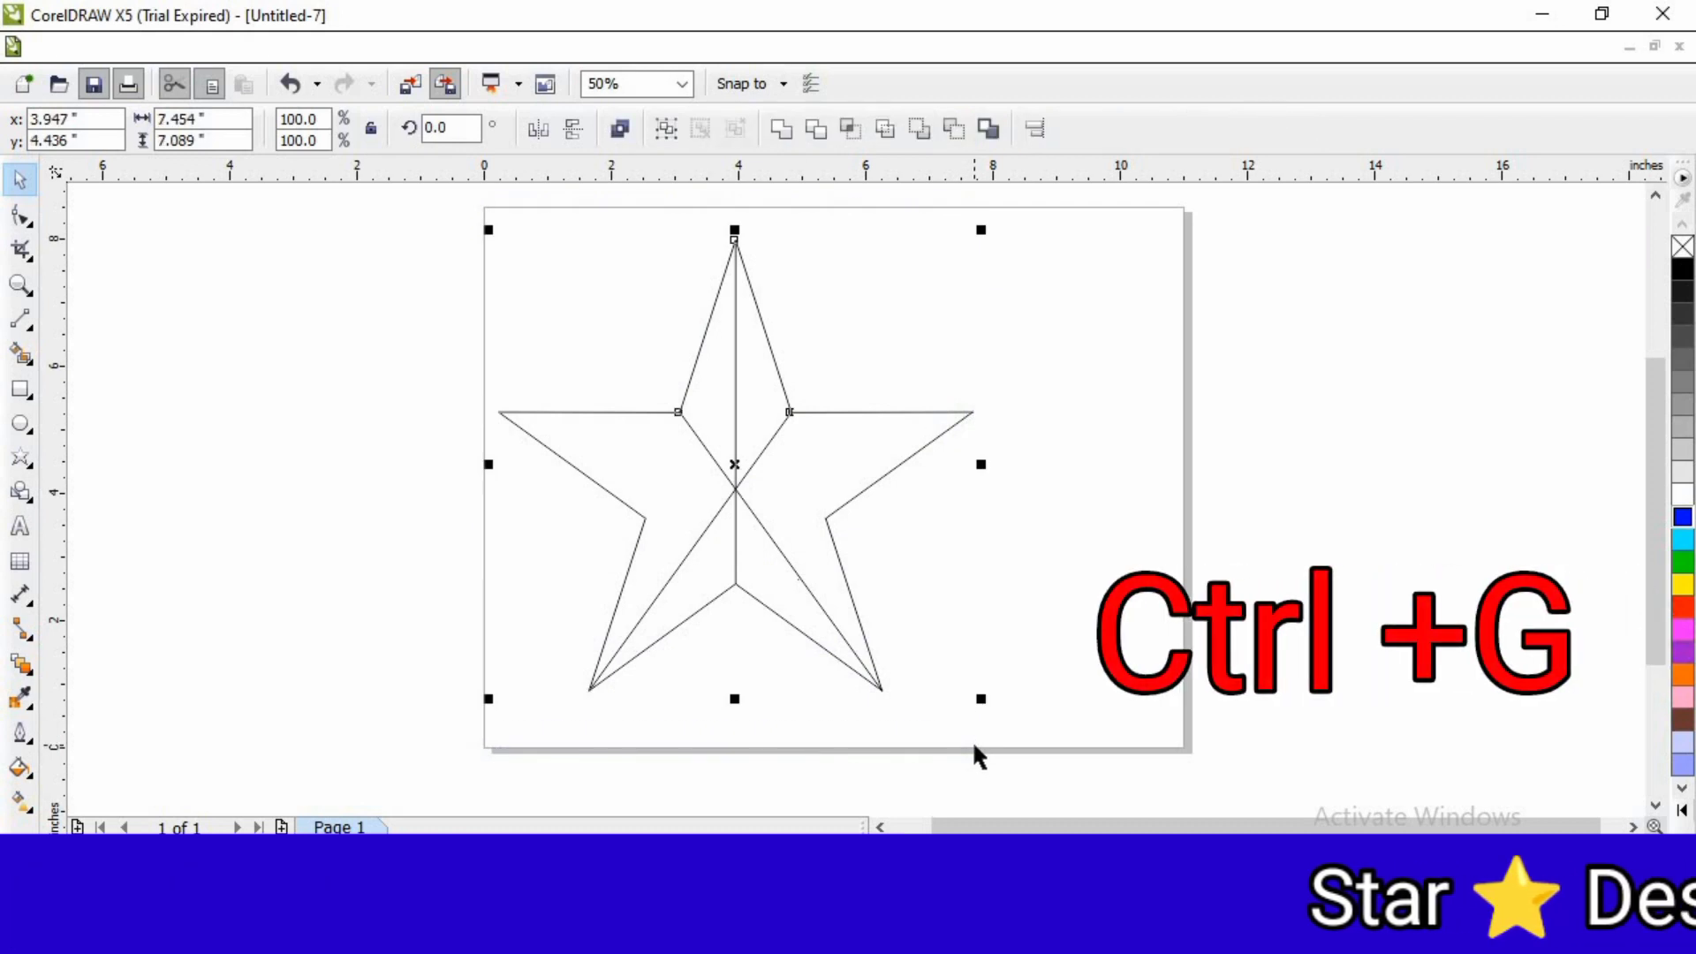
{"action": "key", "text": "ctrl+g"}
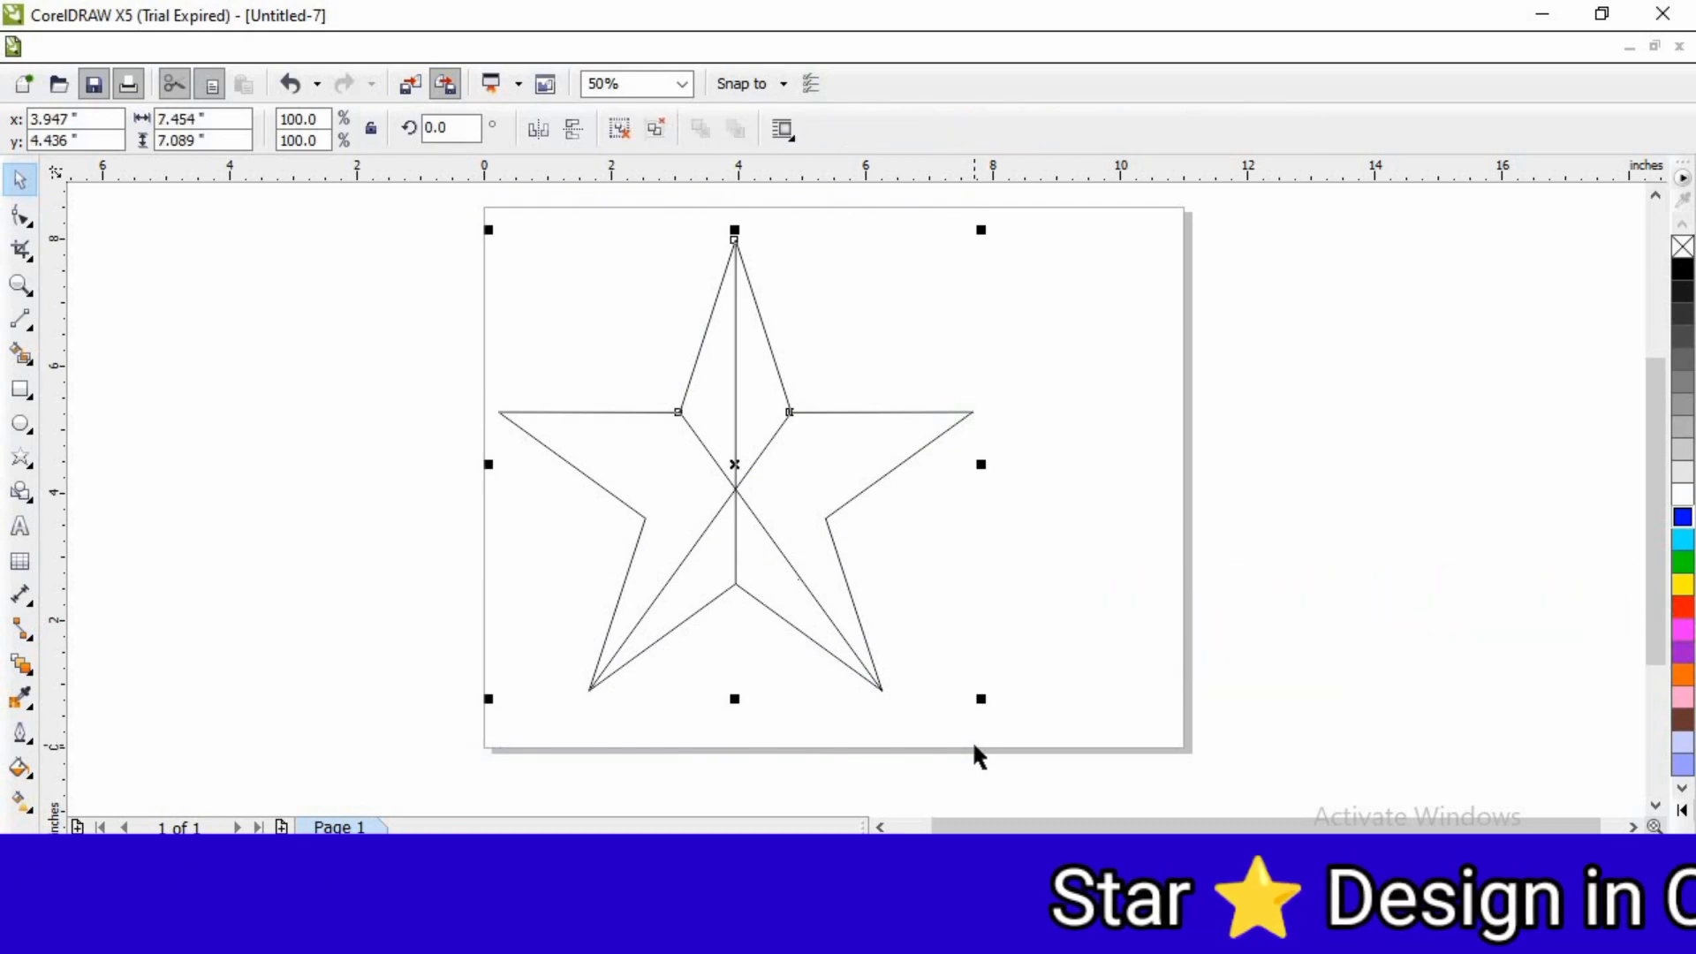
{"action": "left_click", "coordinate": [1042, 584]}
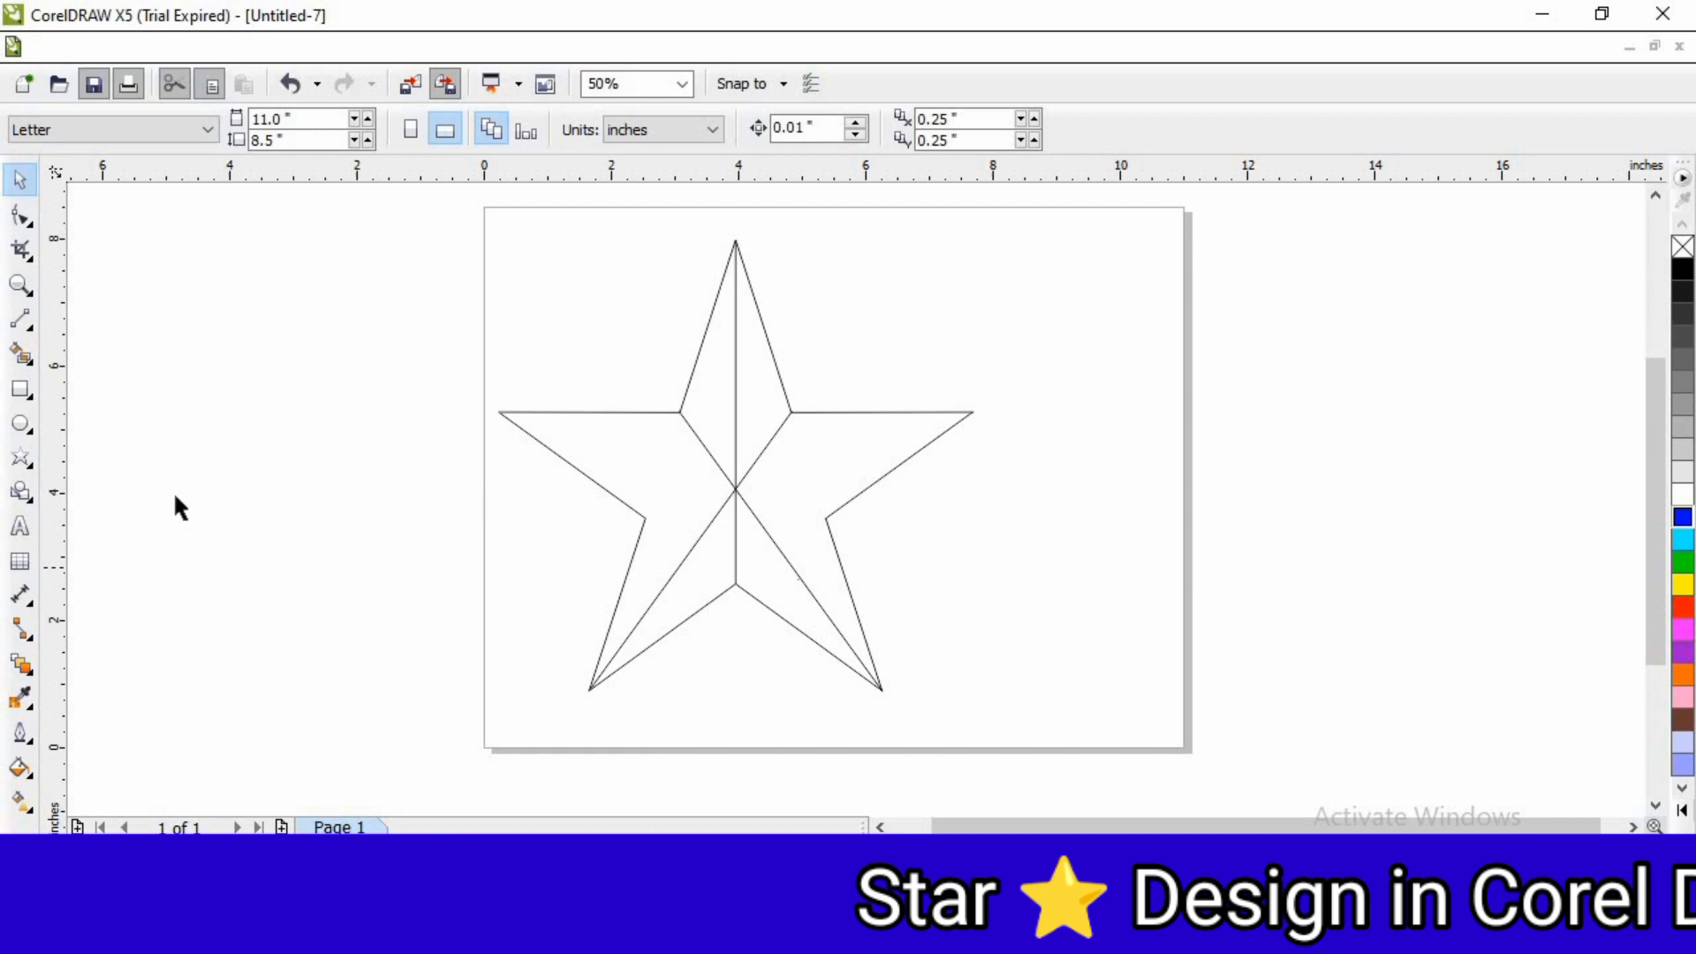
- Use Smart Fill to create filled shapes from the left and right halves of the star's top arm
{"action": "left_click", "coordinate": [35, 362]}
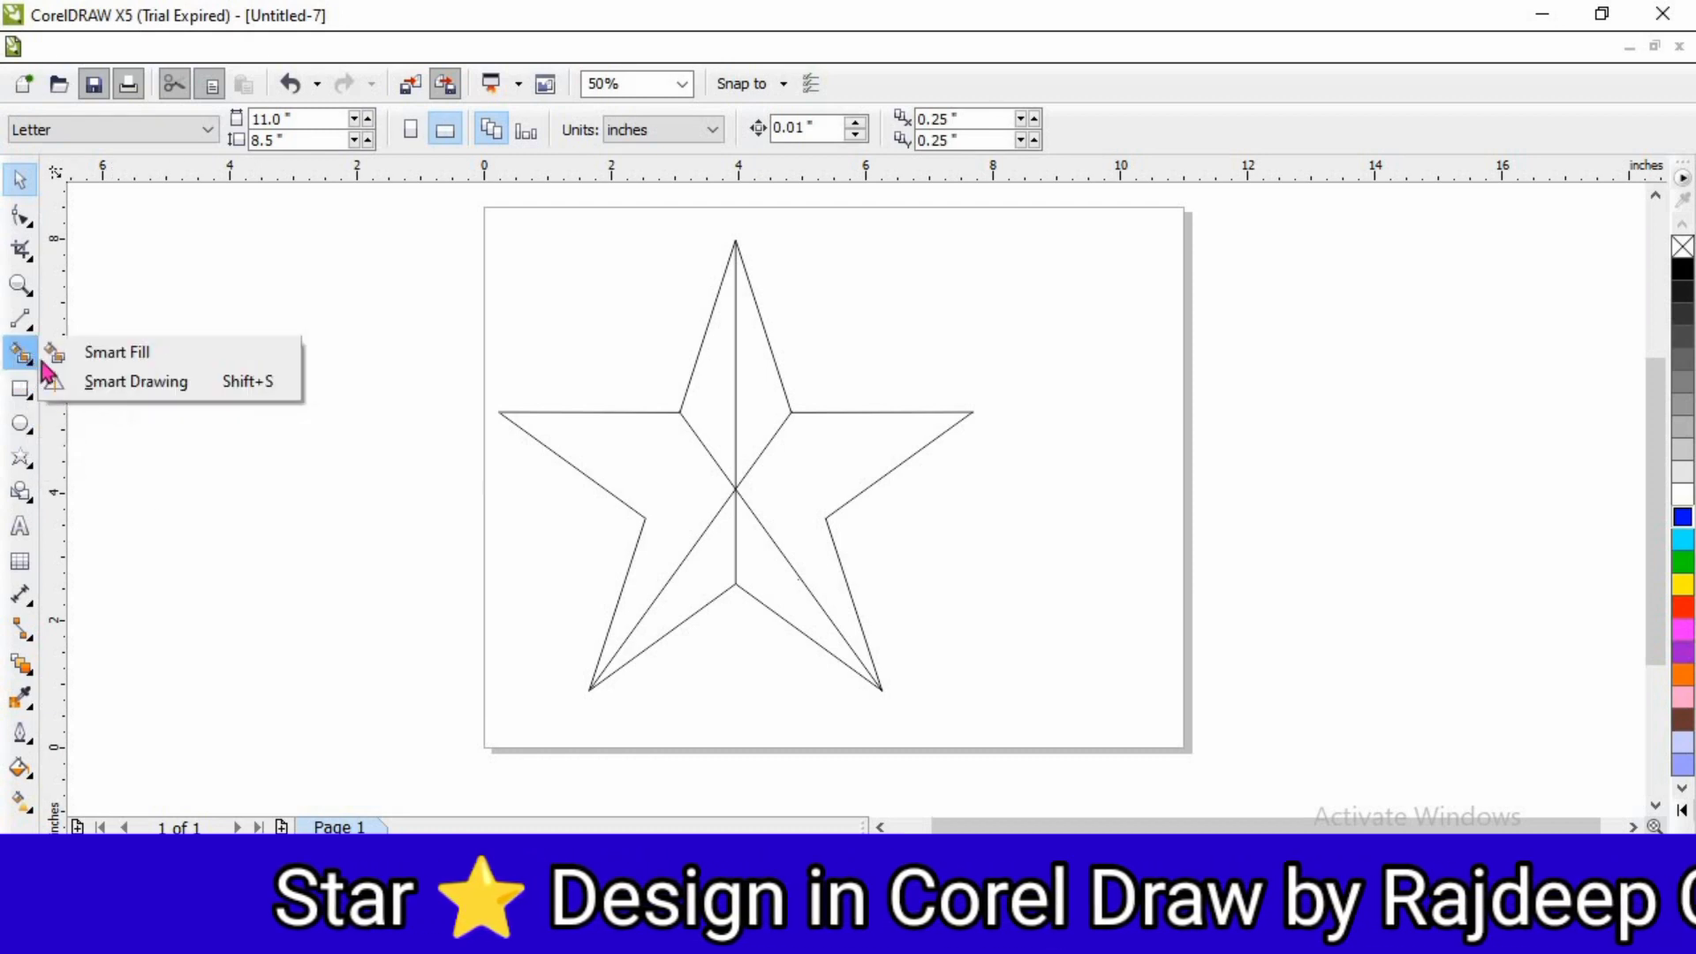
{"action": "left_click", "coordinate": [117, 353]}
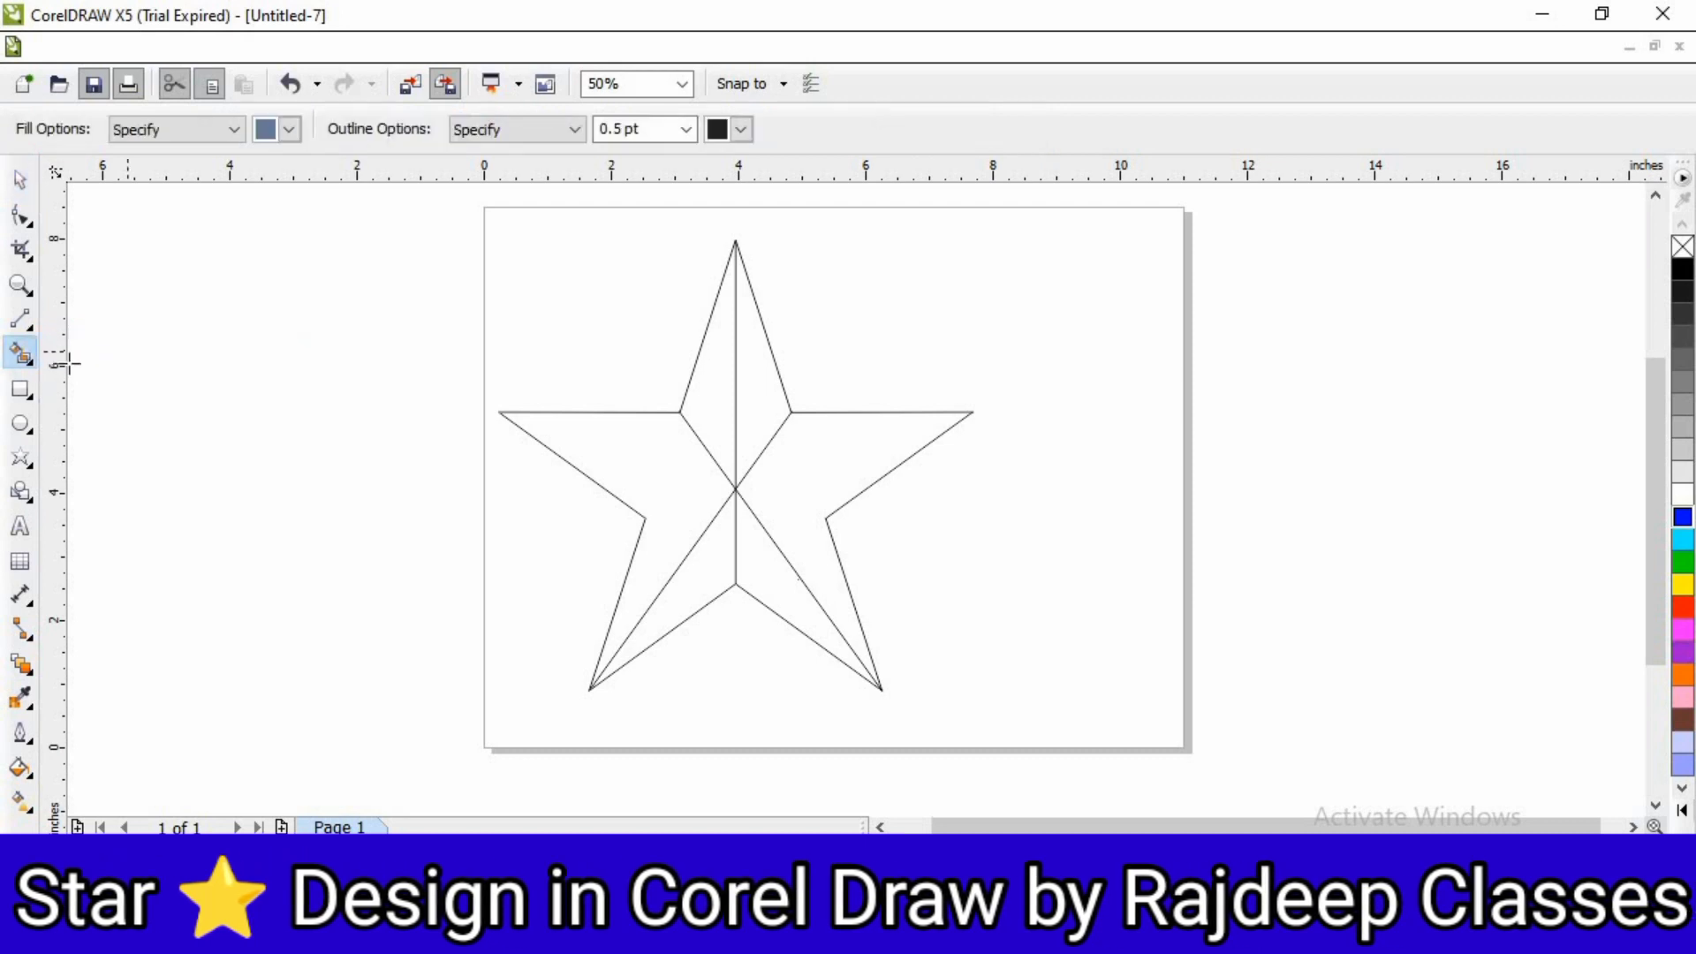
{"action": "left_click", "coordinate": [709, 390]}
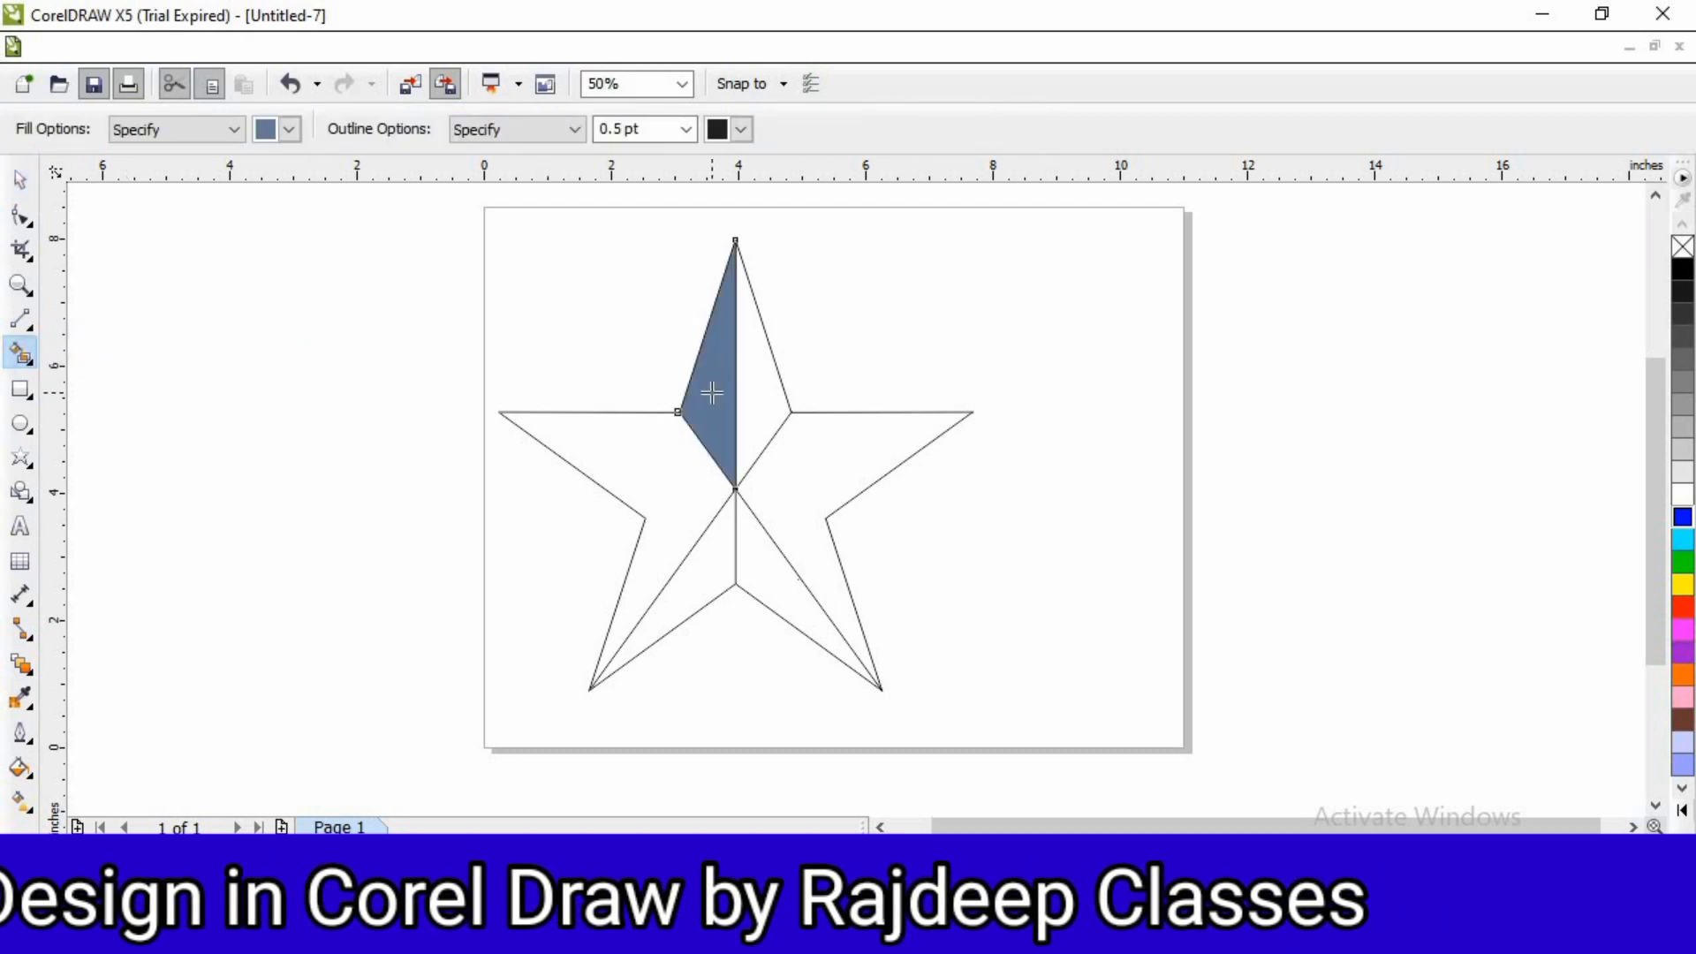
{"action": "left_click", "coordinate": [757, 402]}
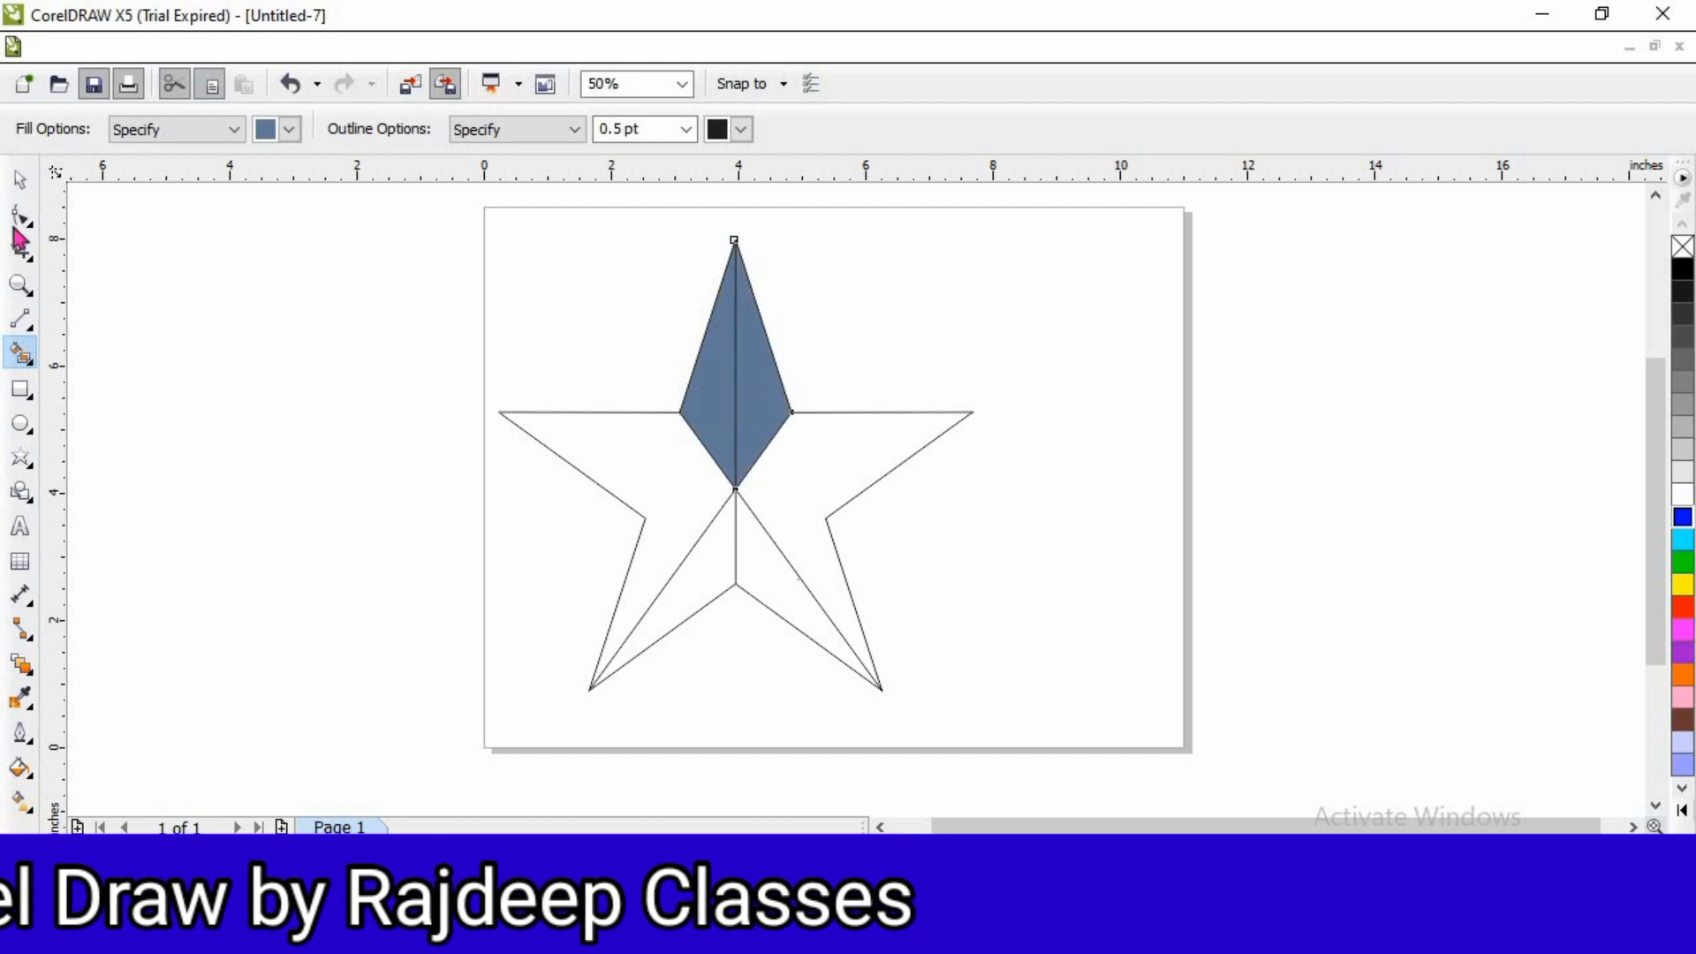
- Delete the grouped star outline and lines, keeping only the two filled halves of the top arm
{"action": "left_click", "coordinate": [20, 181]}
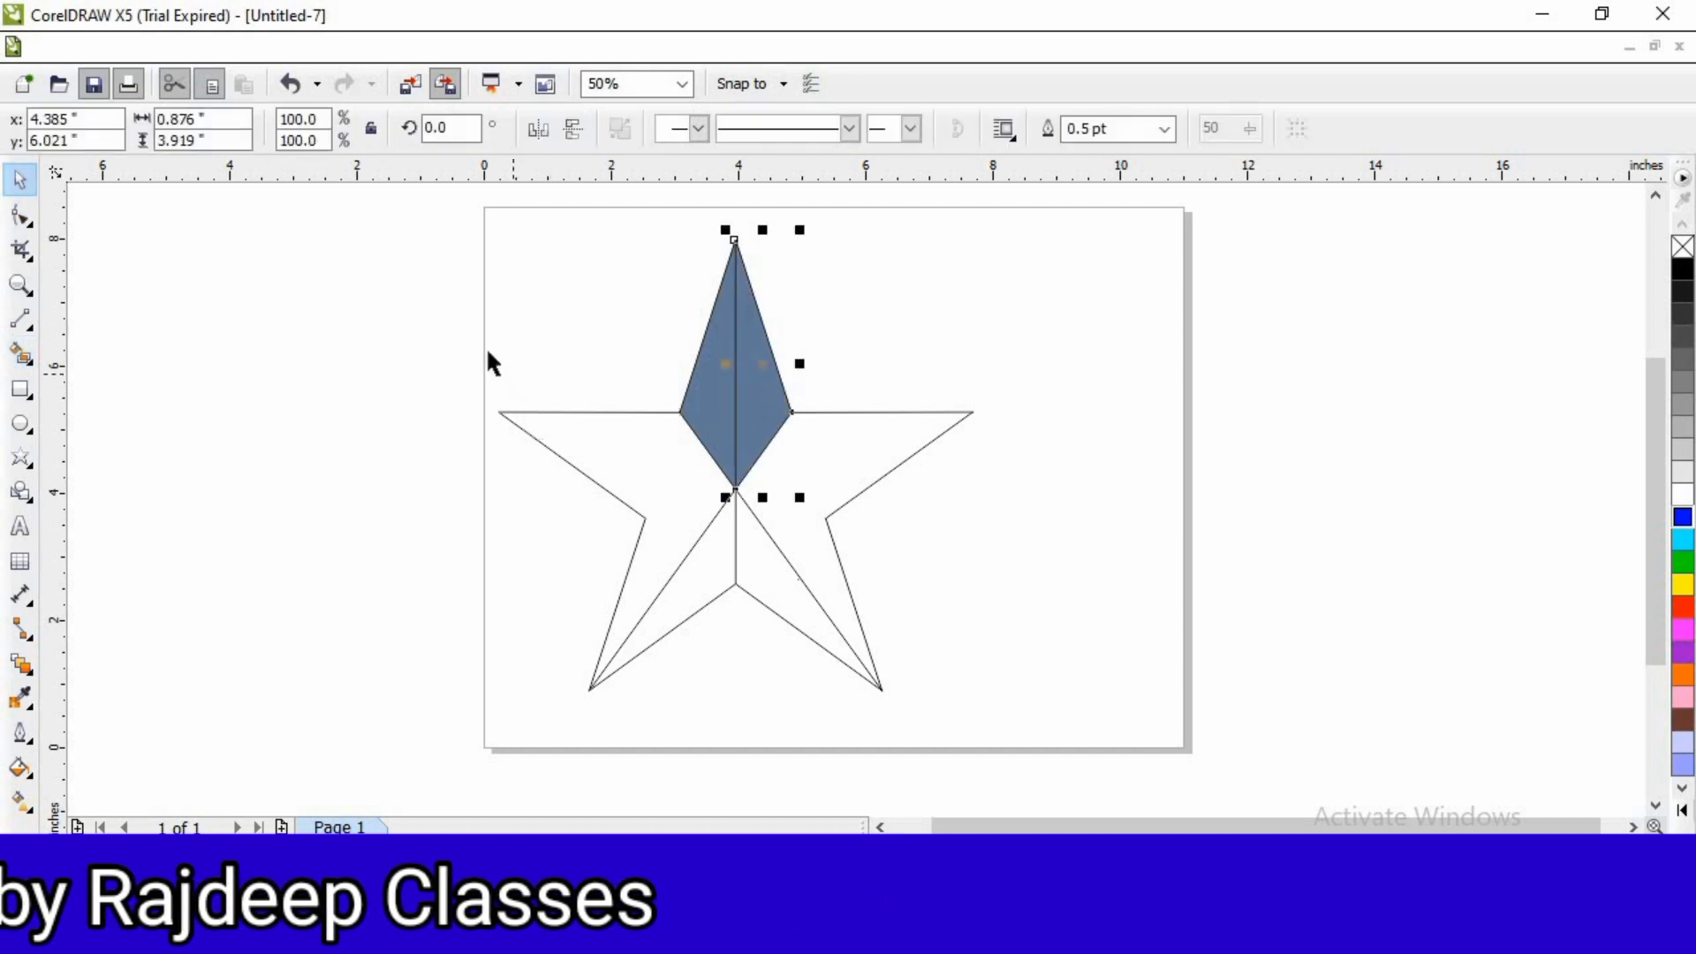
{"action": "left_click", "coordinate": [556, 454]}
{"action": "key", "text": "Delete"}
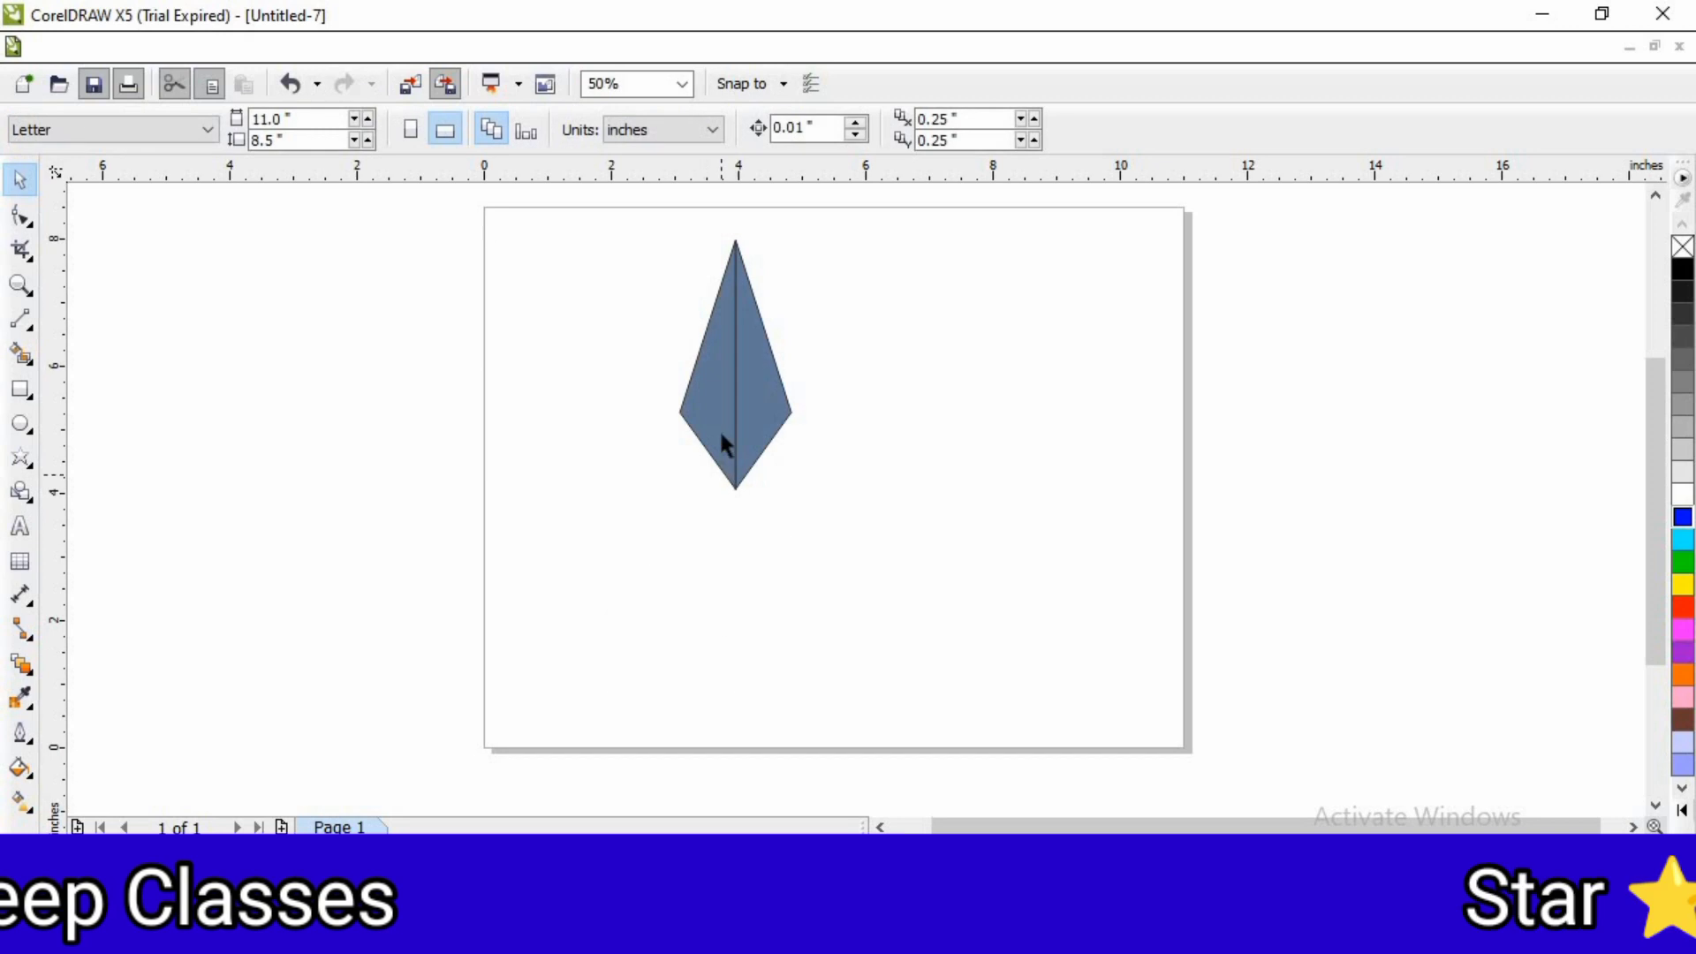
{"action": "left_click", "coordinate": [721, 411]}
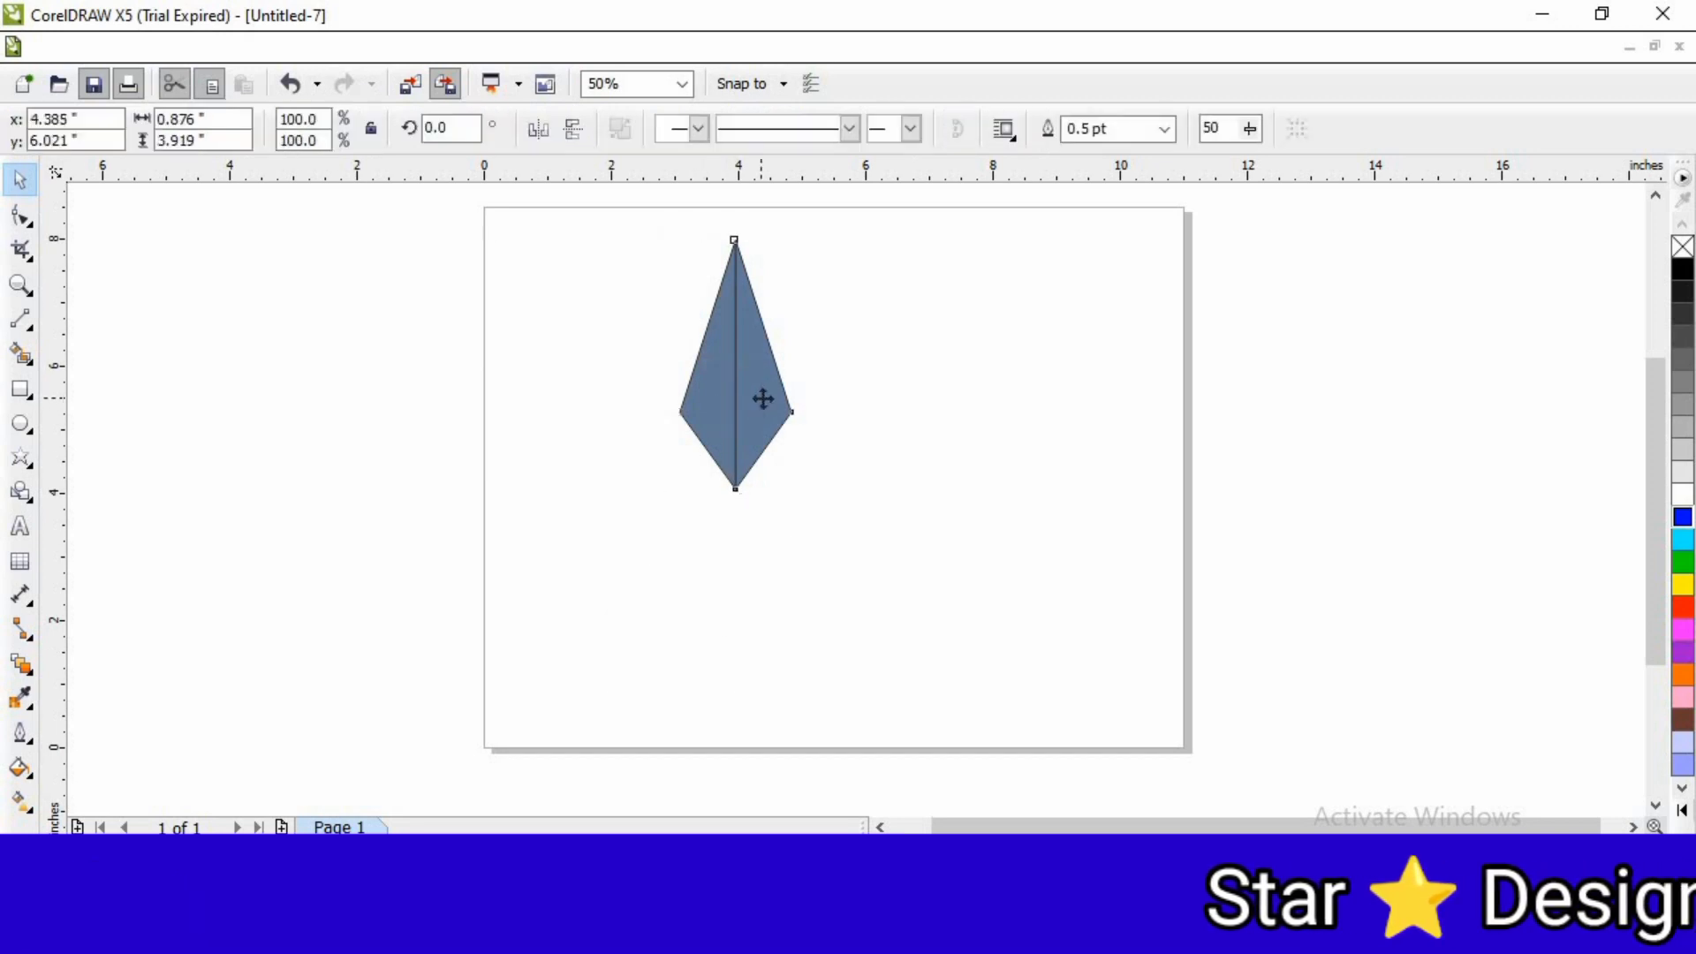
{"action": "left_click", "coordinate": [892, 417]}
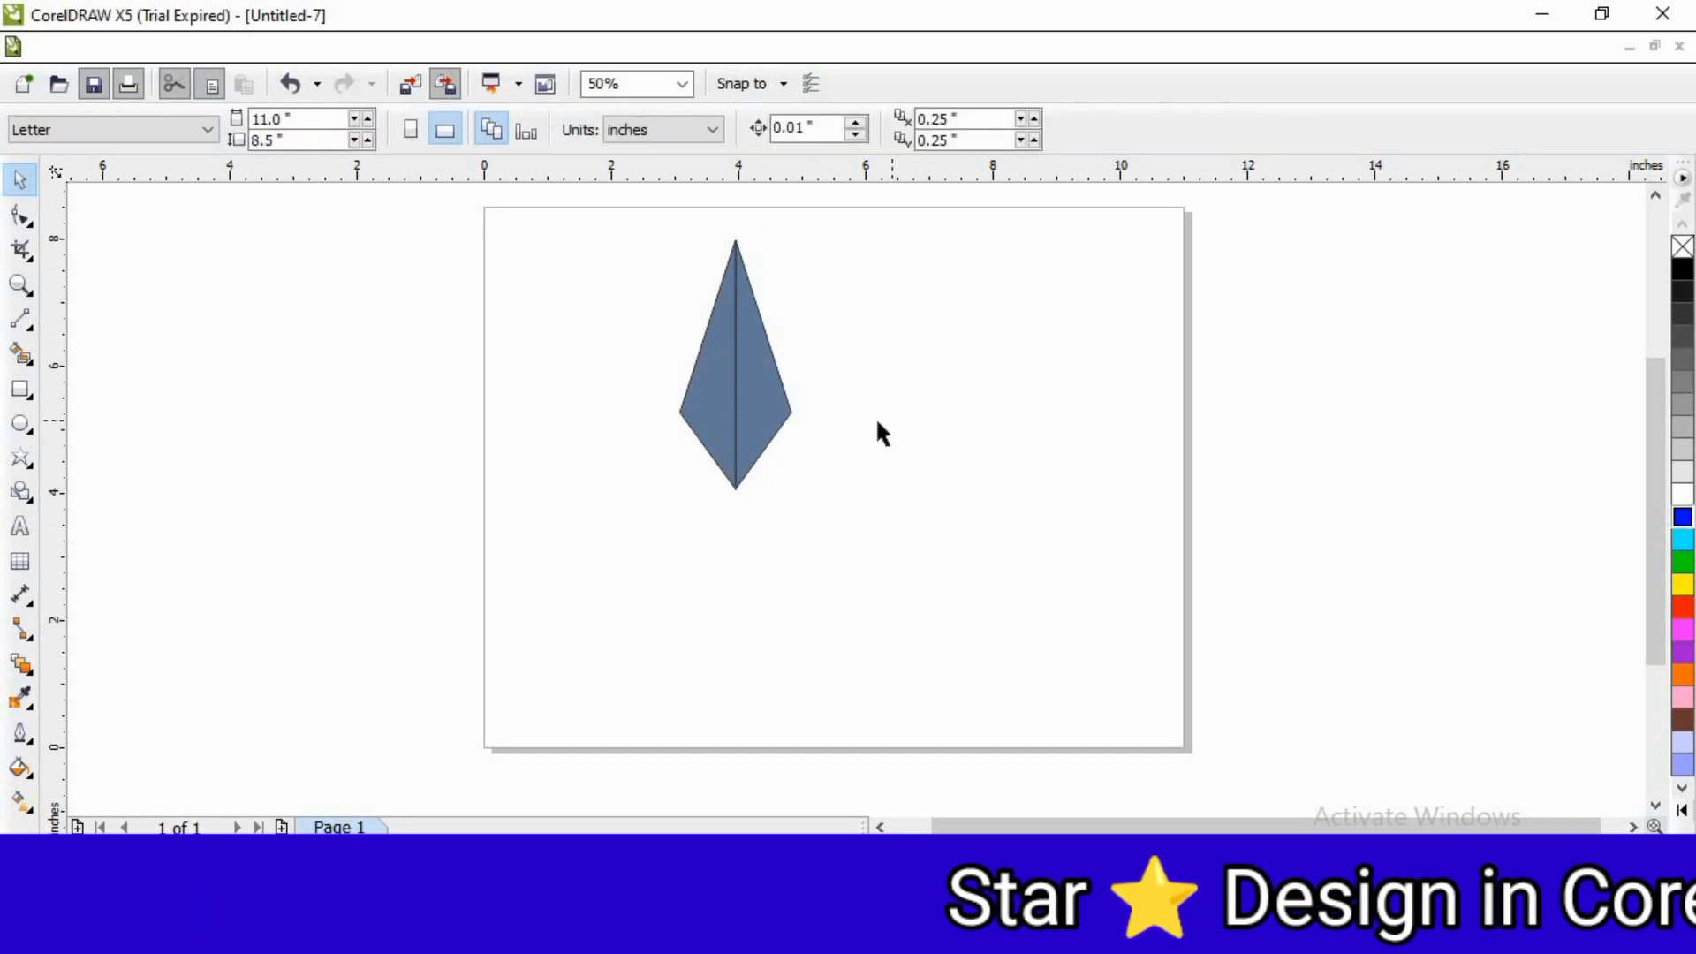
- Apply a vertical linear gradient to the arm's left half, from yellow at the top to orange at the bottom
{"action": "left_click", "coordinate": [722, 394]}
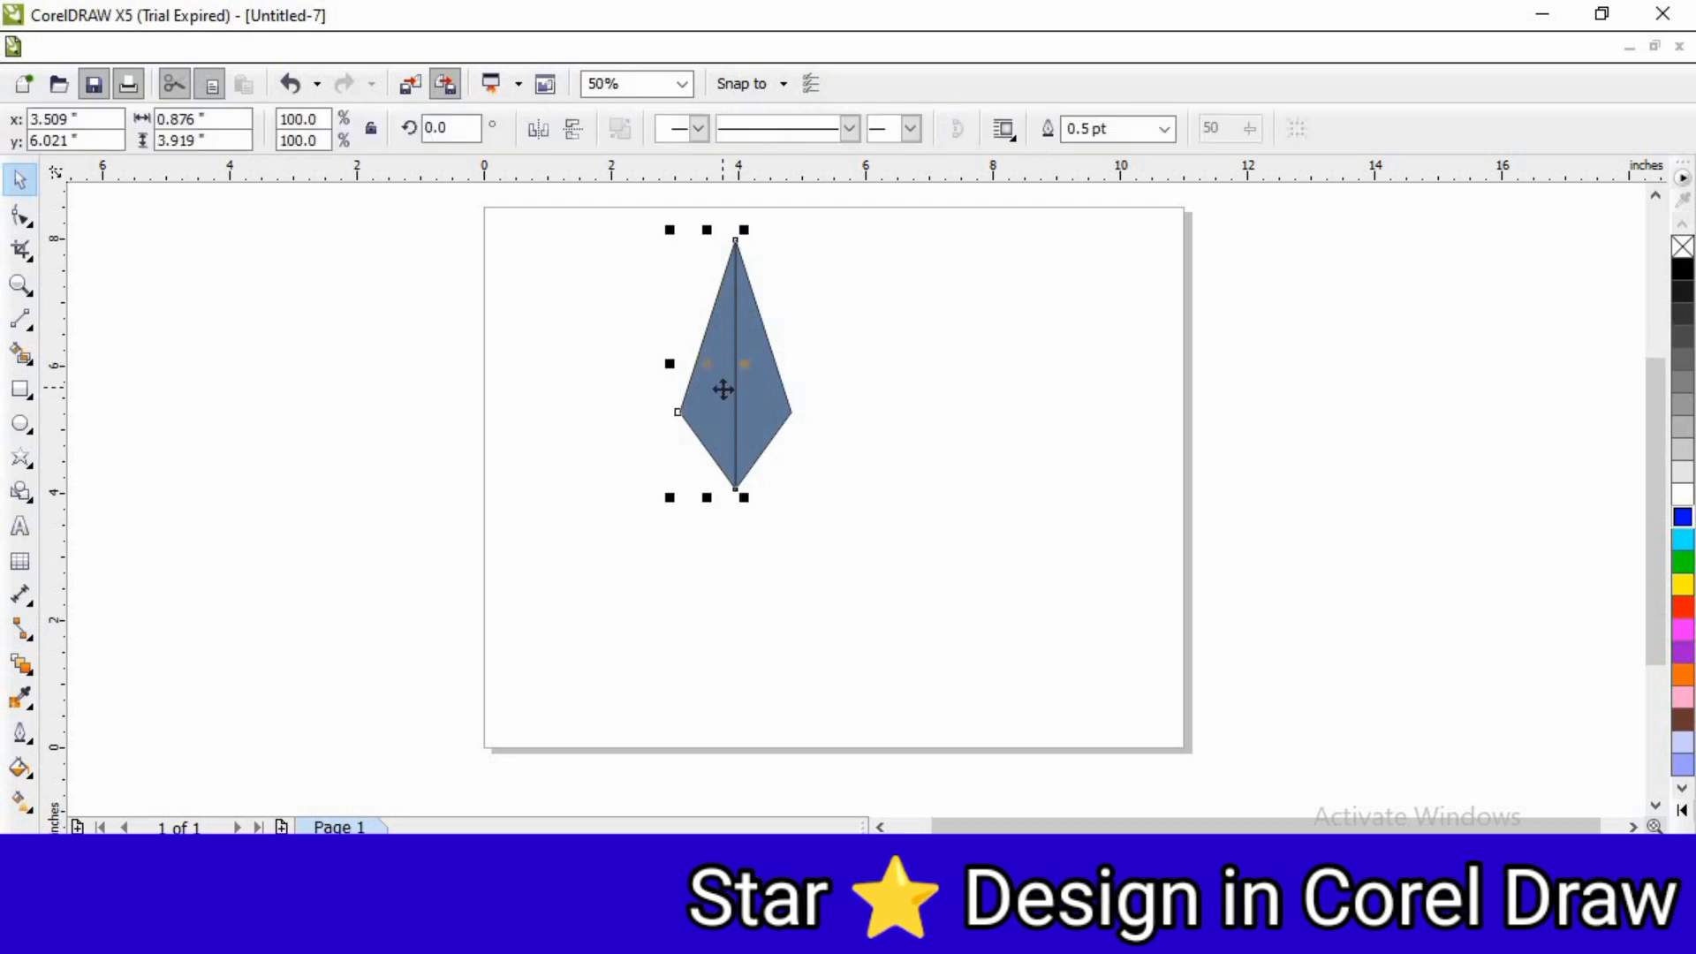
{"action": "key", "text": "g"}
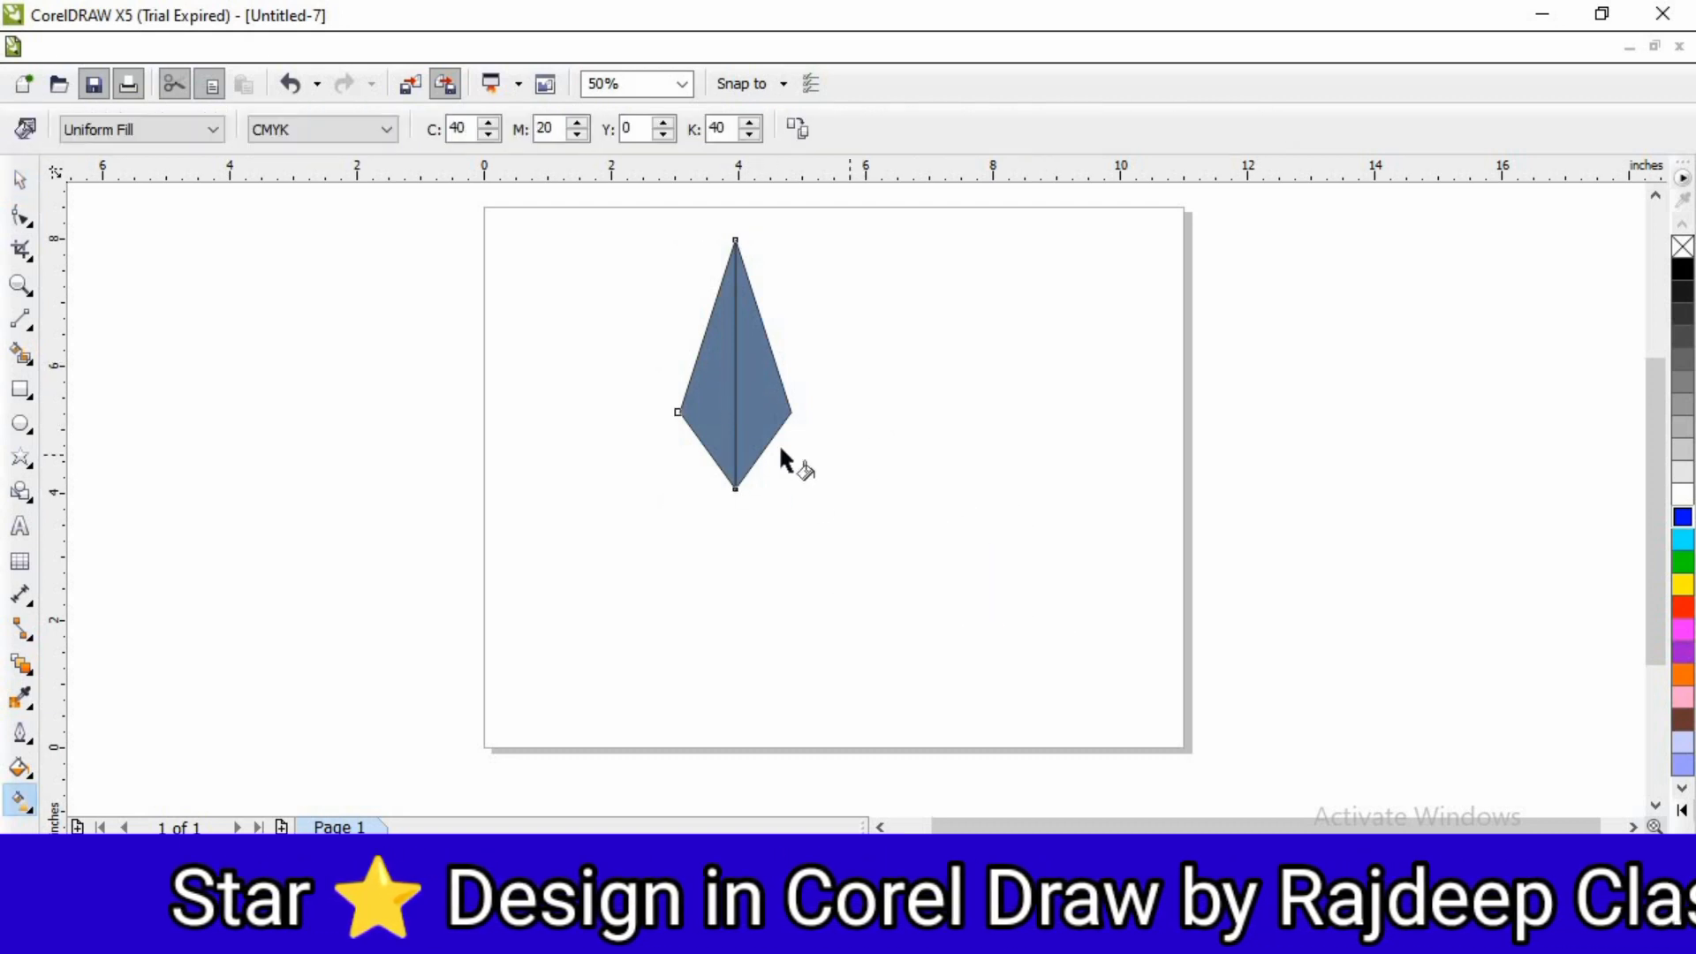
{"action": "left_click_drag", "start_coordinate": [717, 306], "coordinate": [720, 457]}
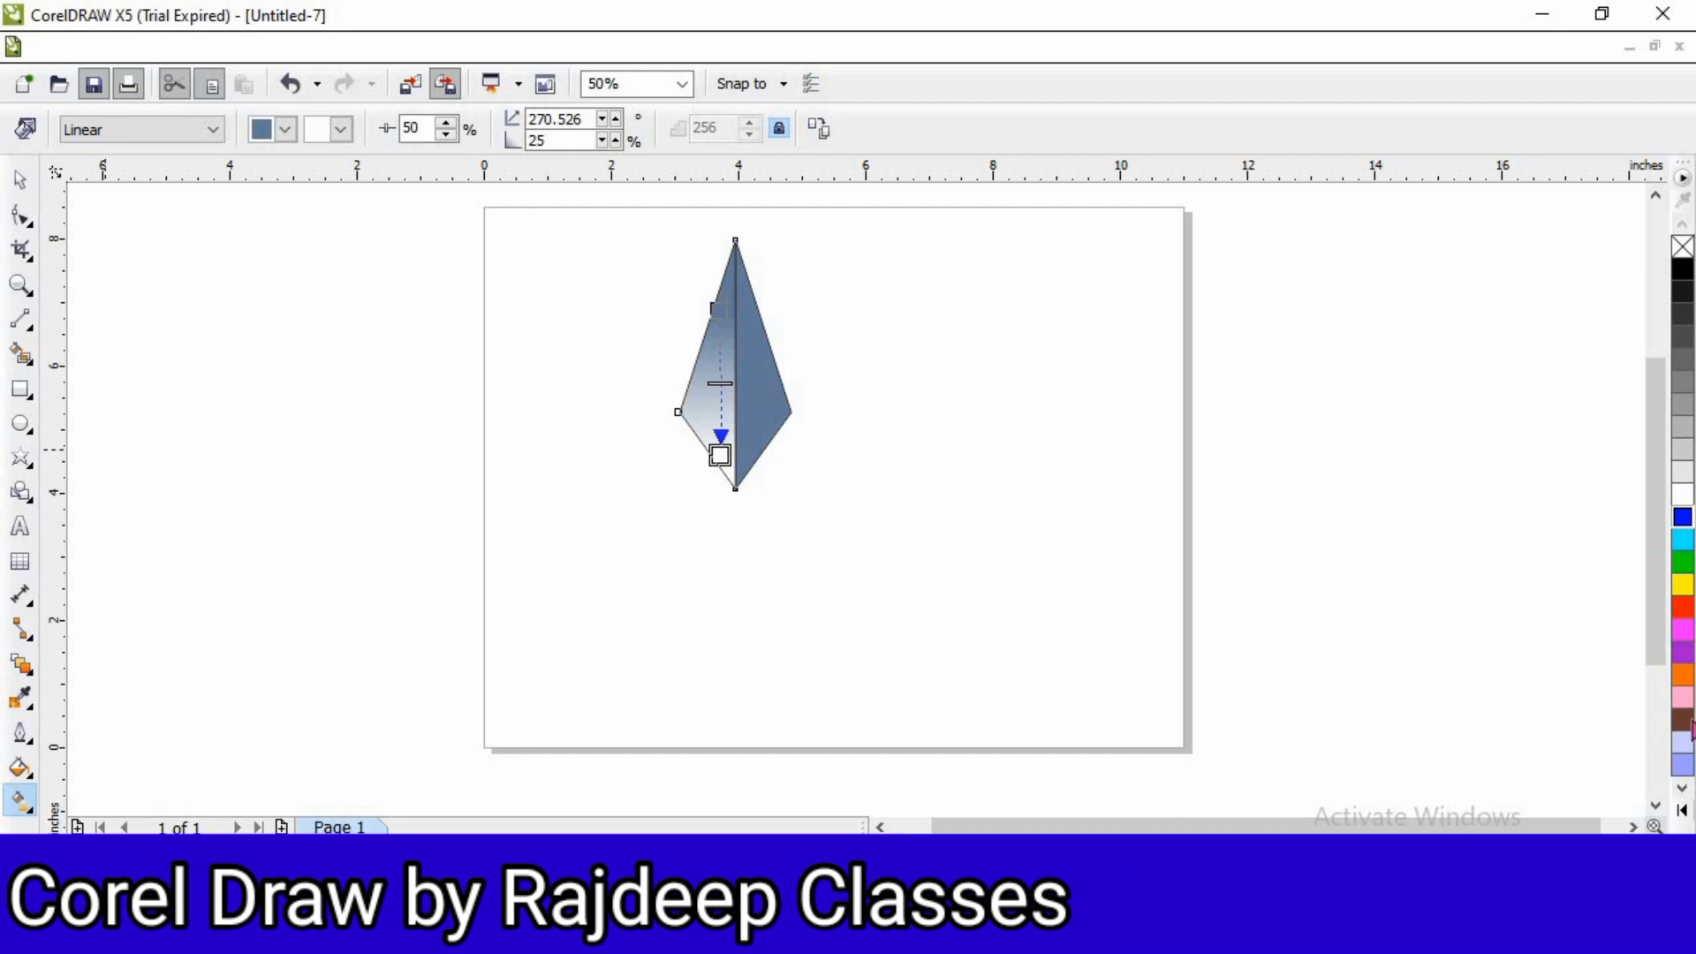
{"action": "left_click_drag", "start_coordinate": [1683, 674], "coordinate": [719, 456]}
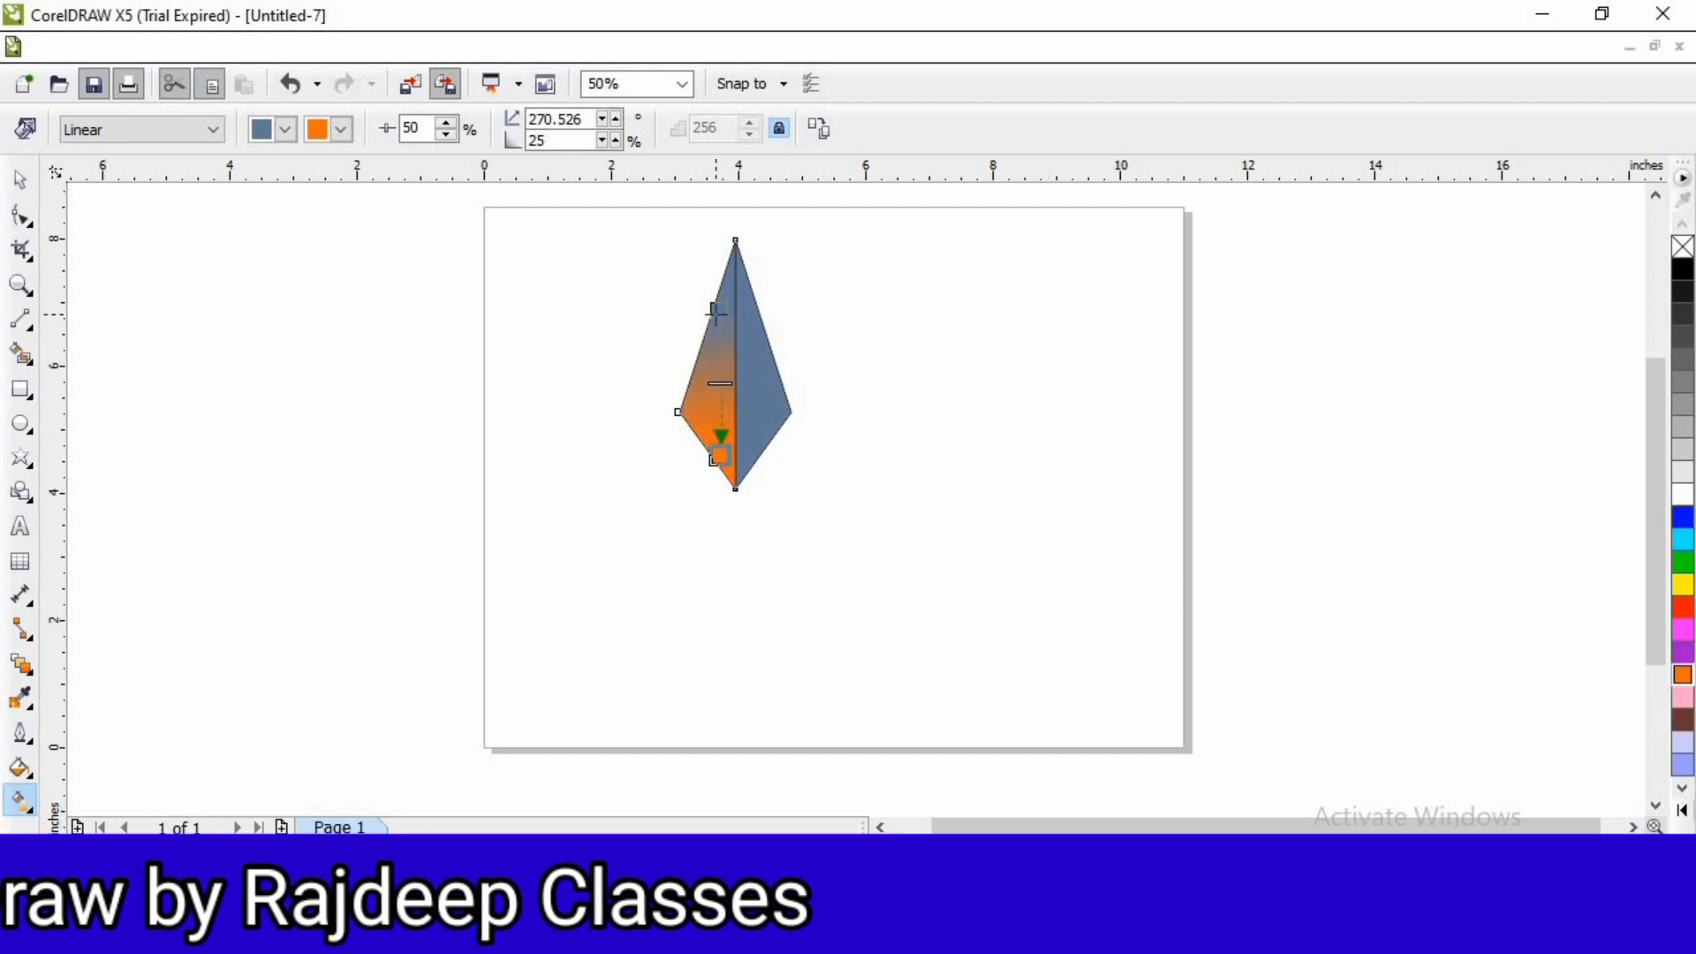
{"action": "left_click", "coordinate": [1683, 584]}
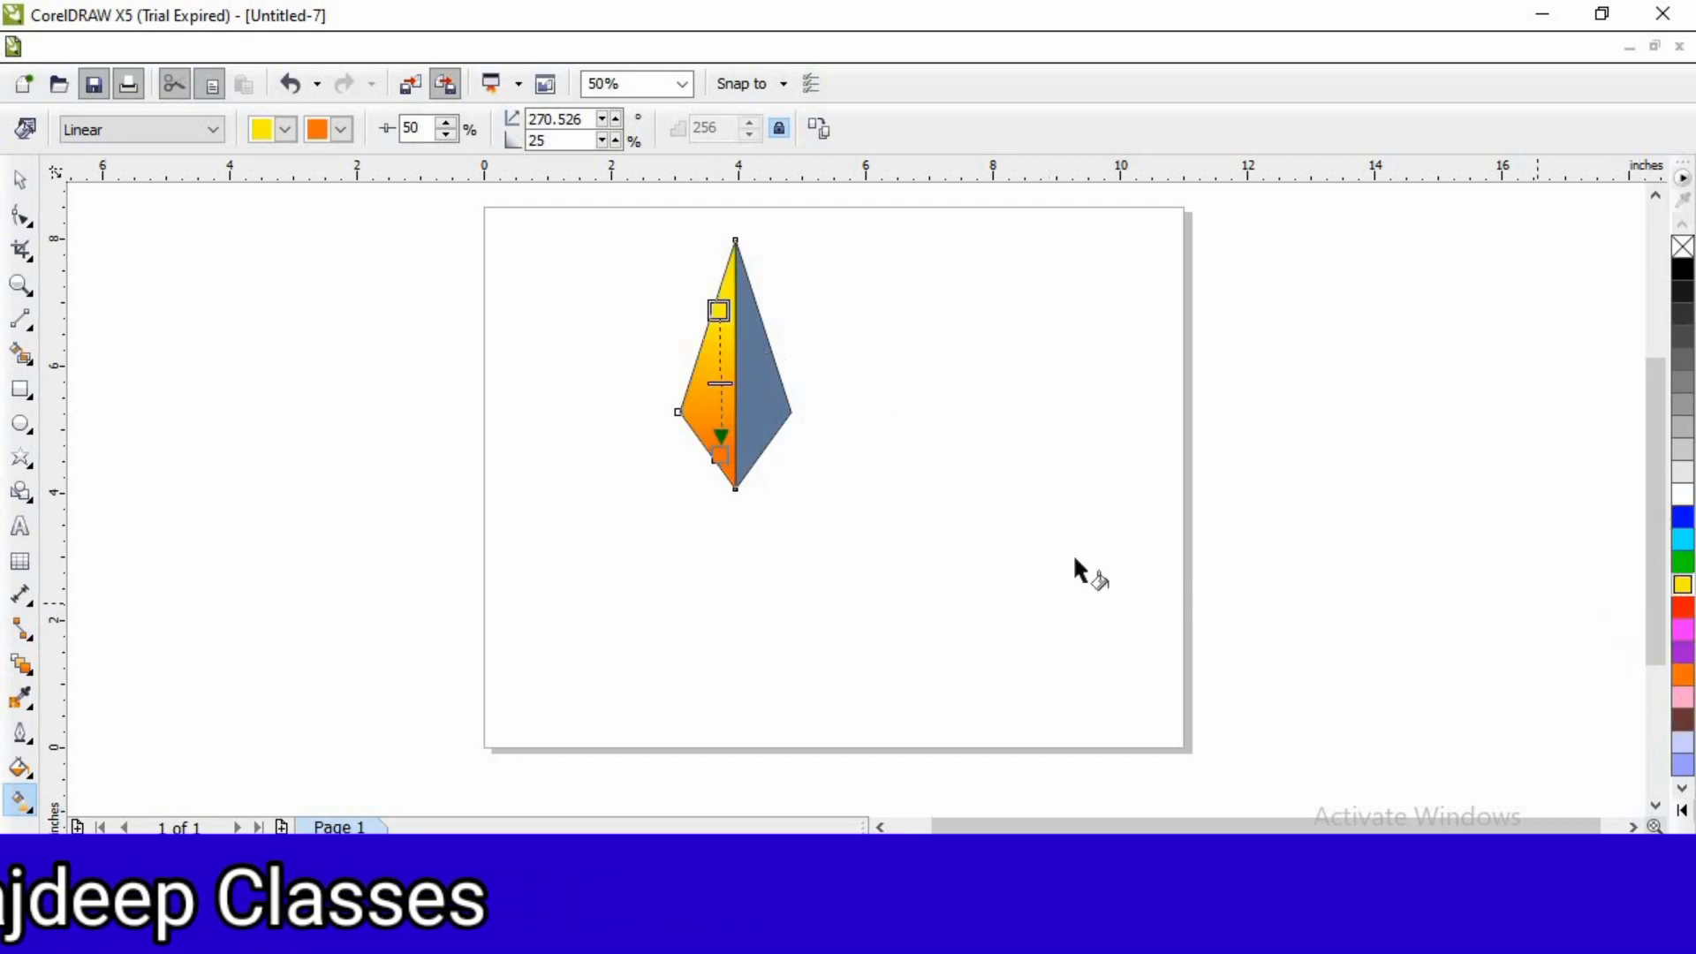
- Give the arm's right half the same linear gradient, reversed to run from yellow at the bottom to orange at the top
{"action": "left_click", "coordinate": [762, 395]}
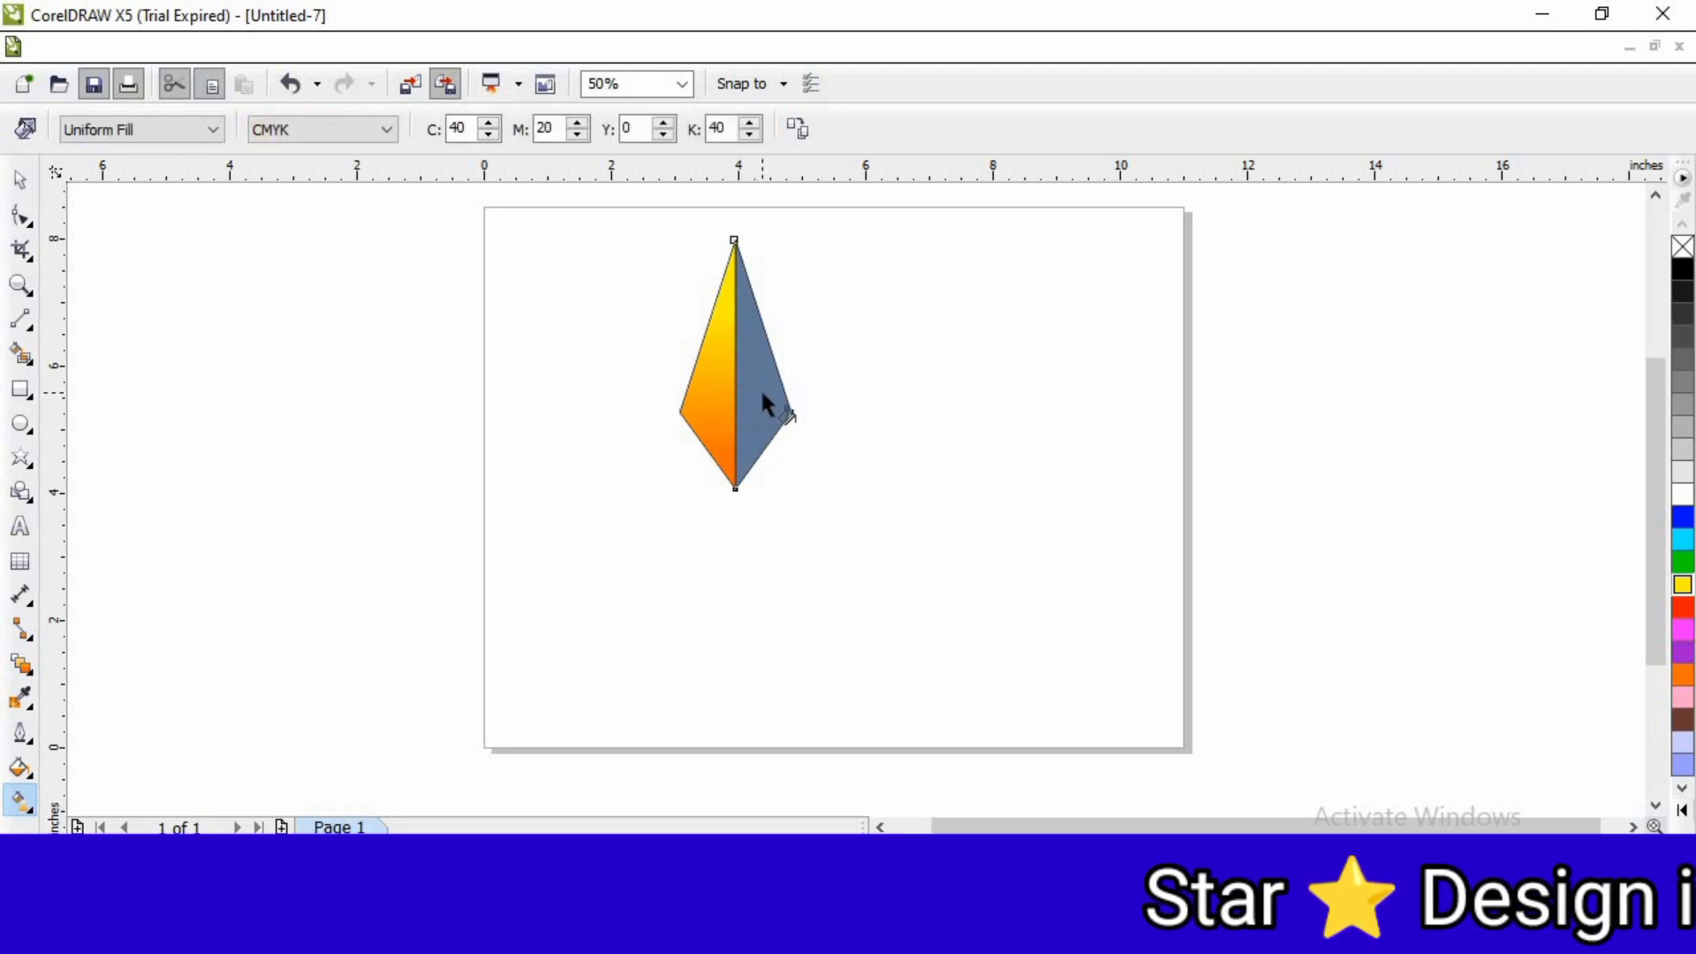
{"action": "key", "text": "Escape"}
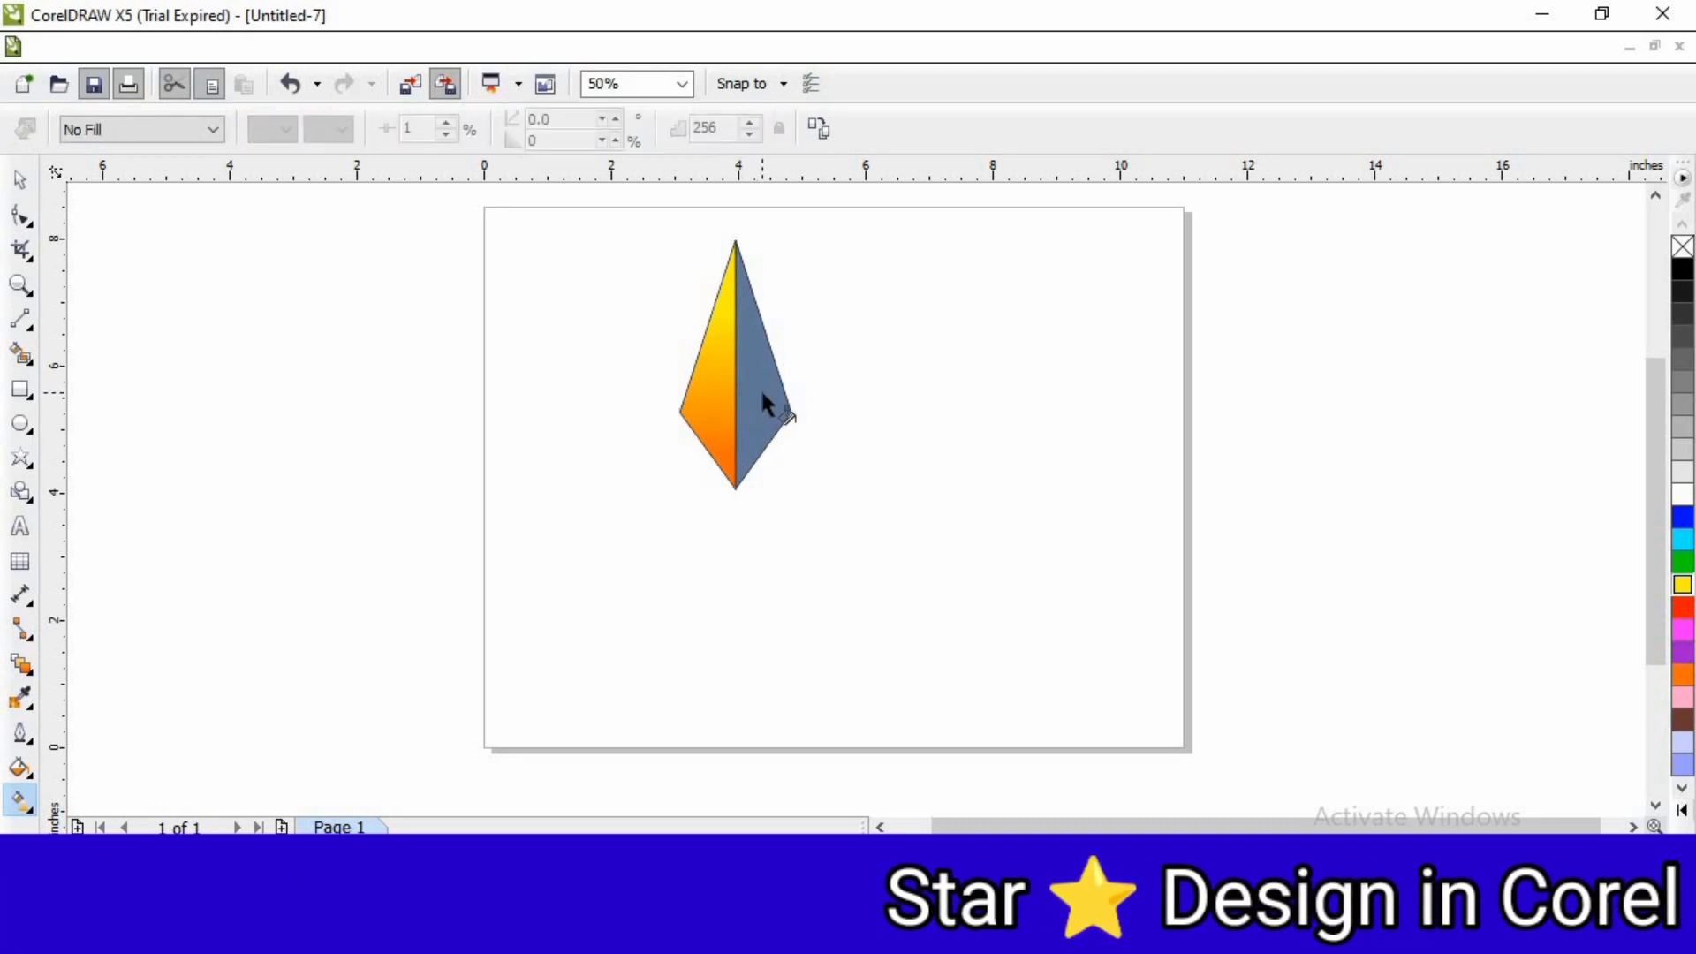
{"action": "key", "text": "ctrl+r"}
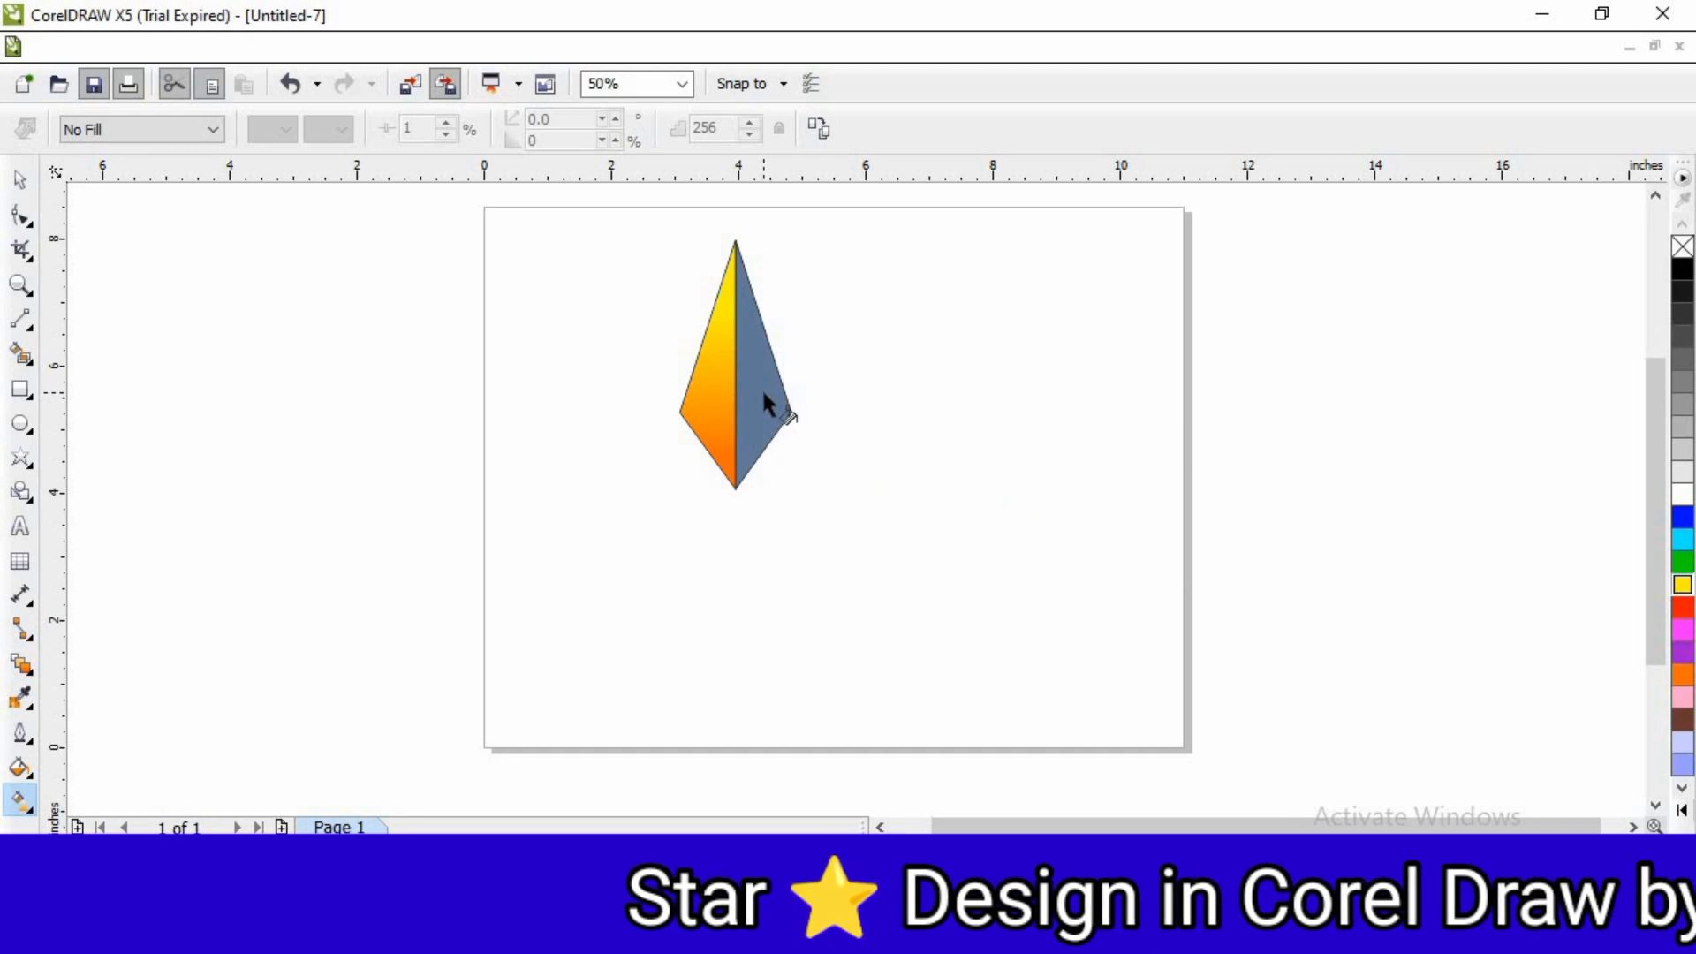
{"action": "left_click", "coordinate": [764, 422]}
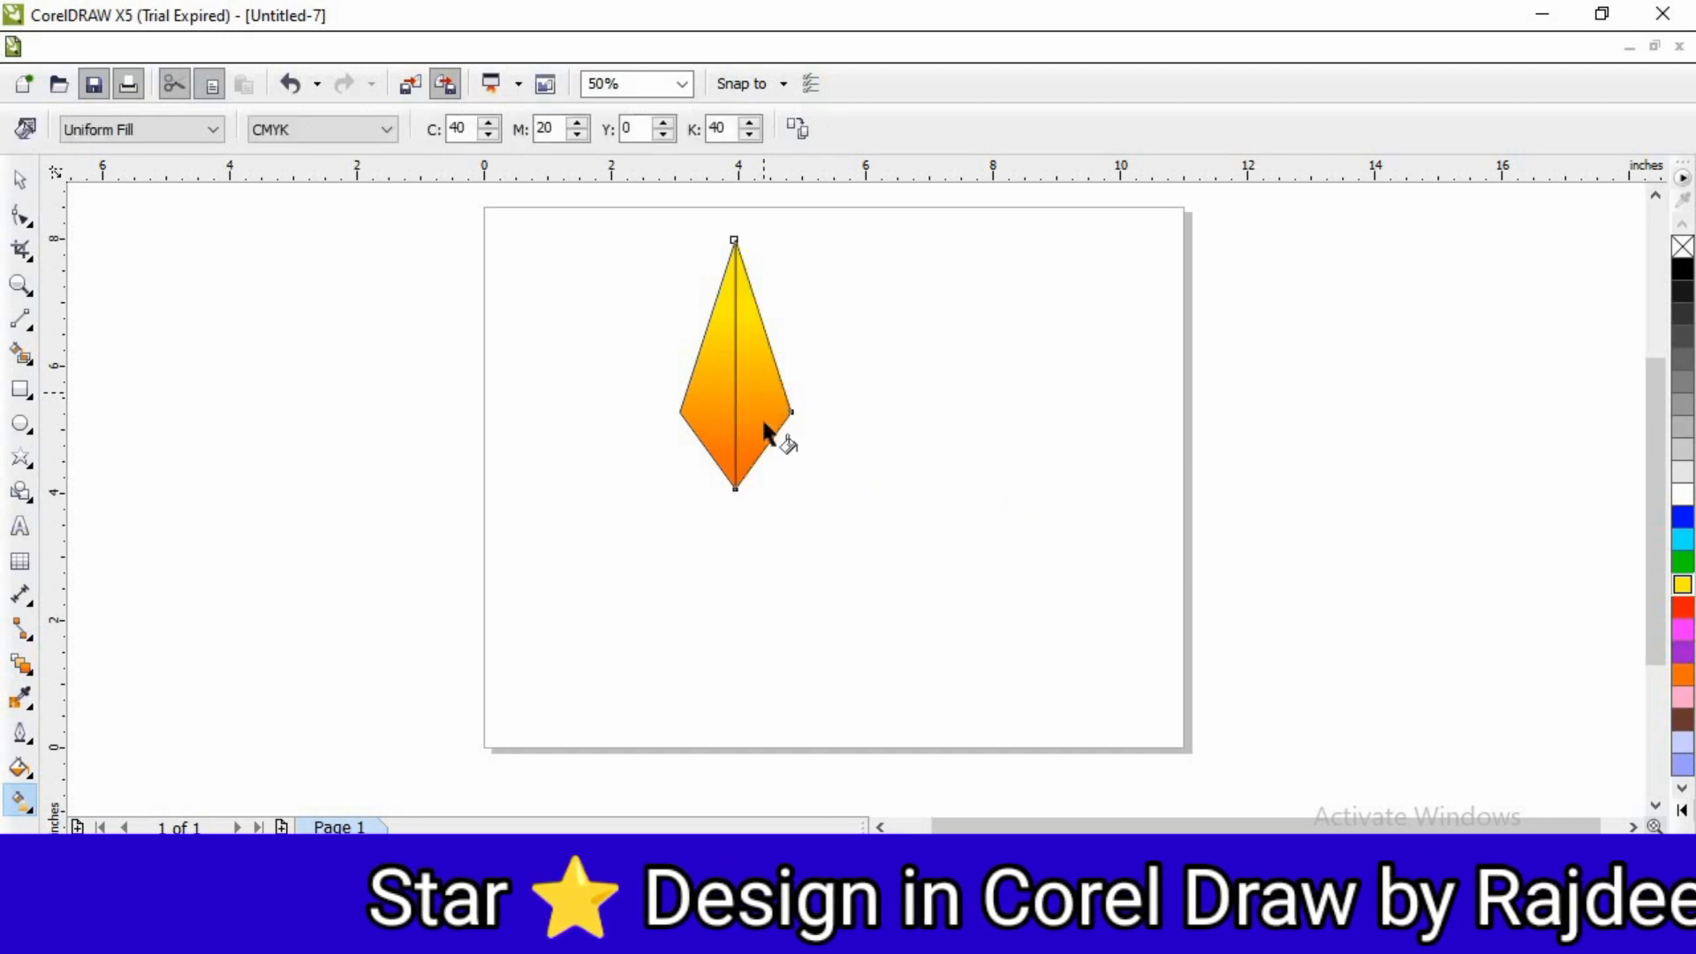
{"action": "left_click_drag", "start_coordinate": [718, 310], "coordinate": [720, 455]}
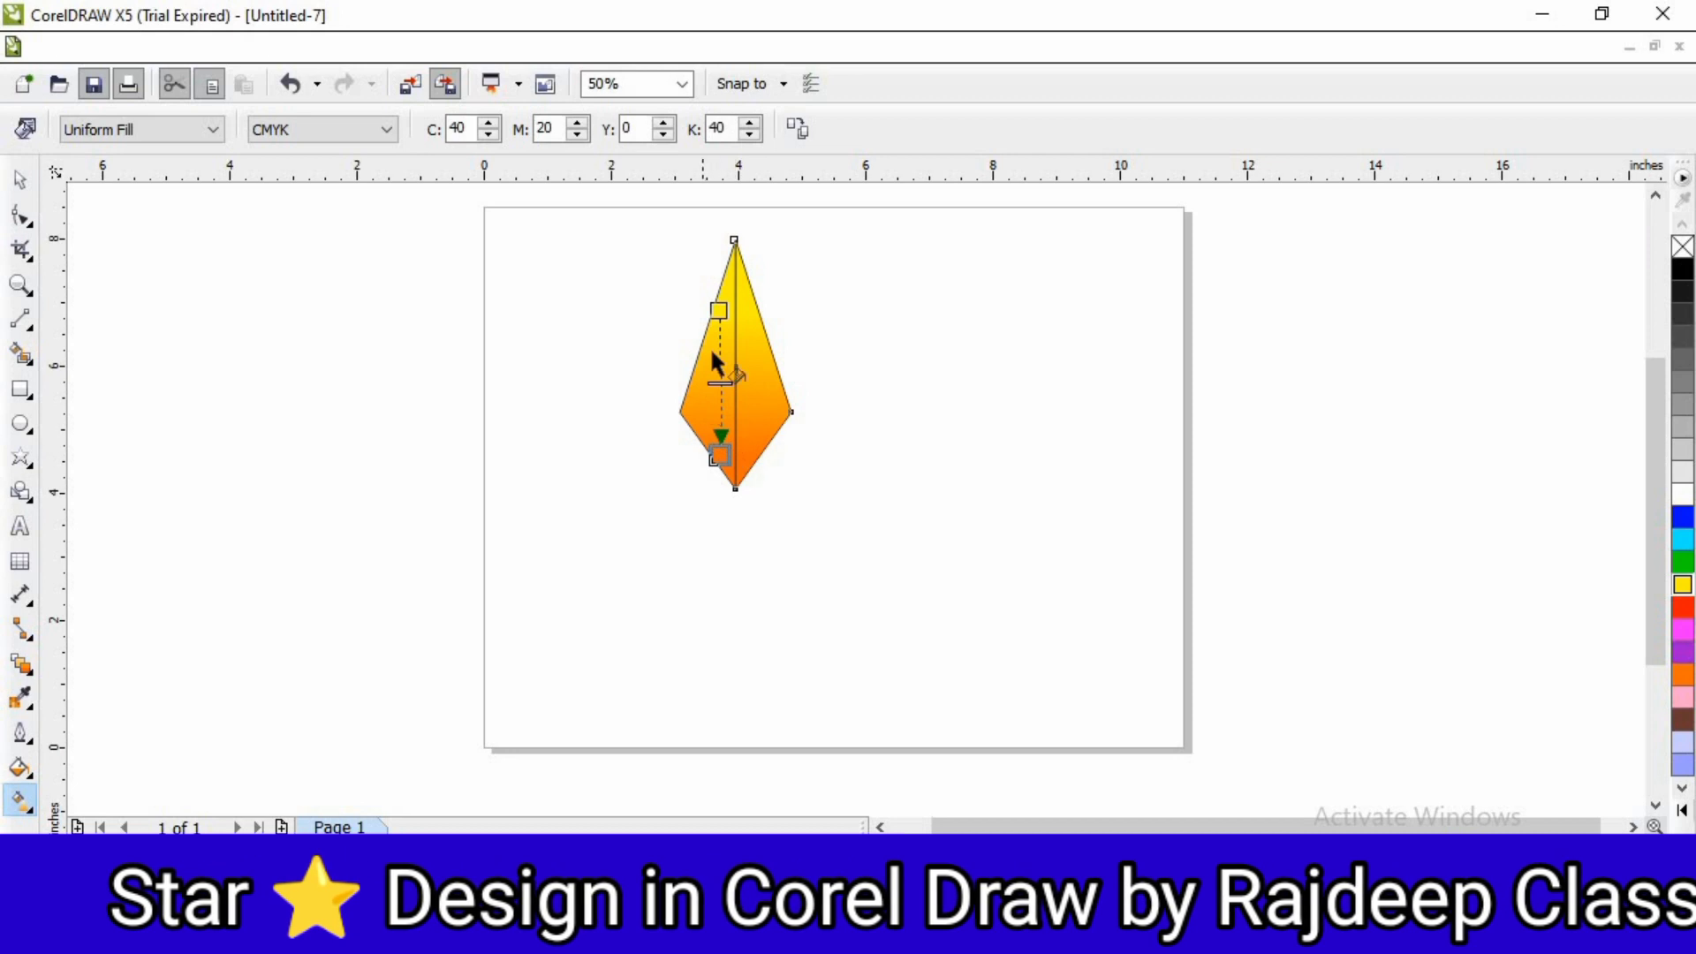
{"action": "left_click_drag", "start_coordinate": [756, 540], "coordinate": [746, 310]}
{"action": "left_click_drag", "start_coordinate": [756, 540], "coordinate": [743, 474]}
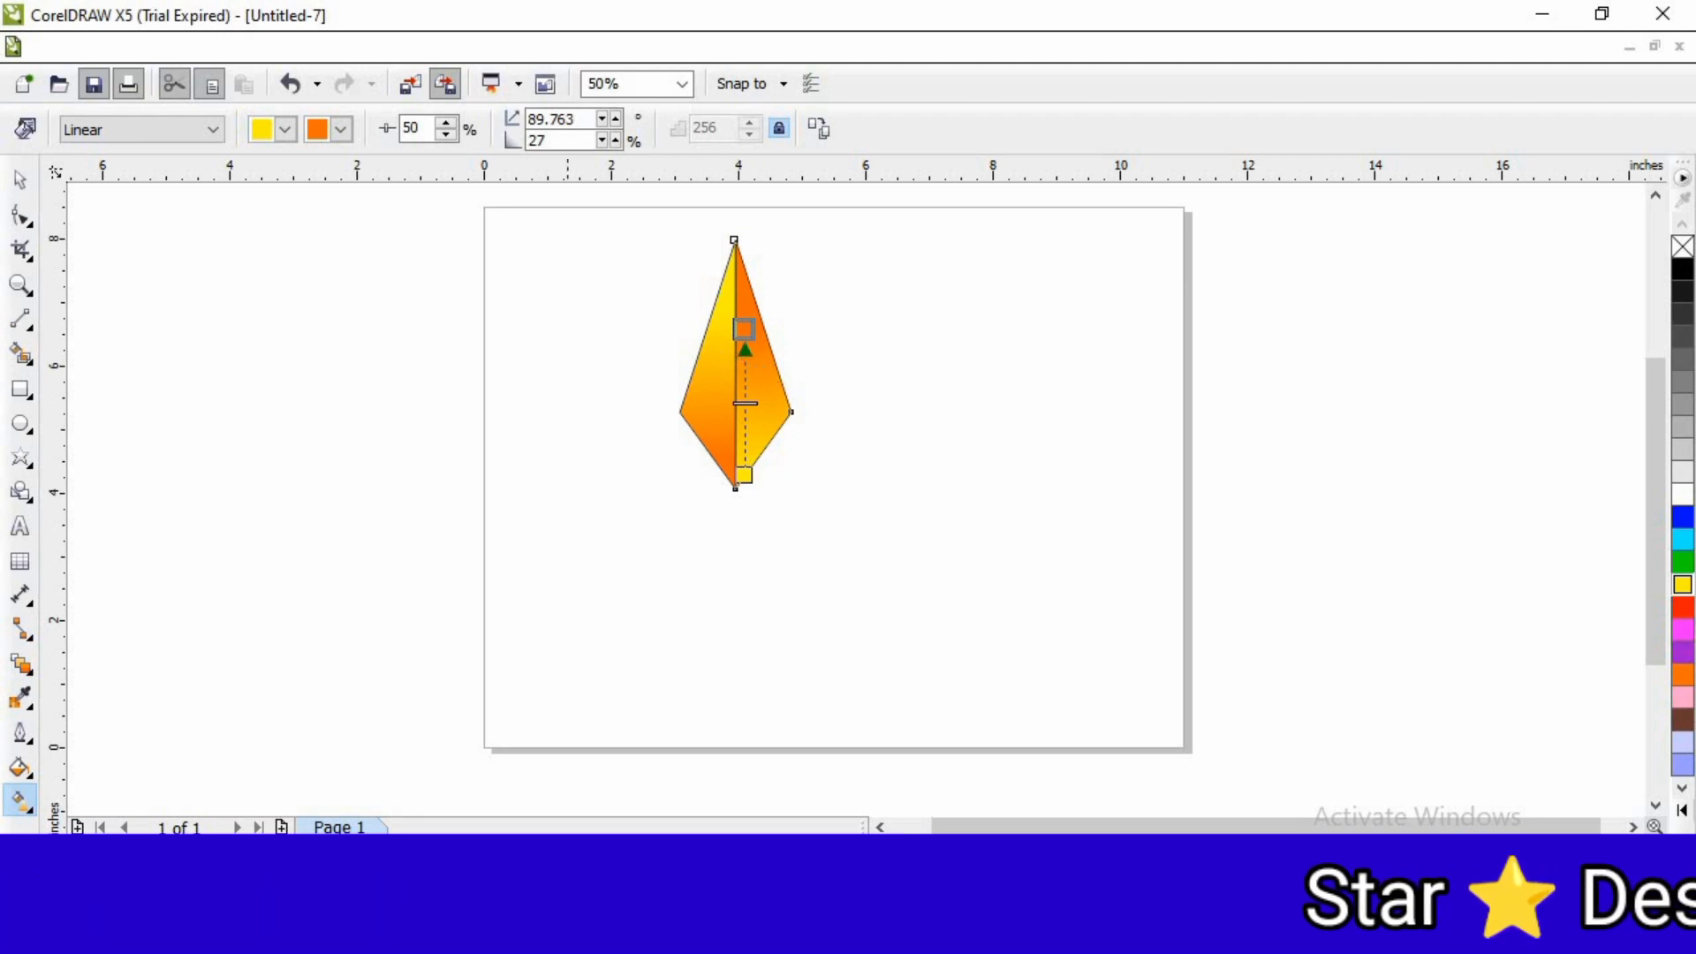
- Group the two halves of the star's top arm and move the group's rotation center to its bottom tip
{"action": "left_click", "coordinate": [22, 181]}
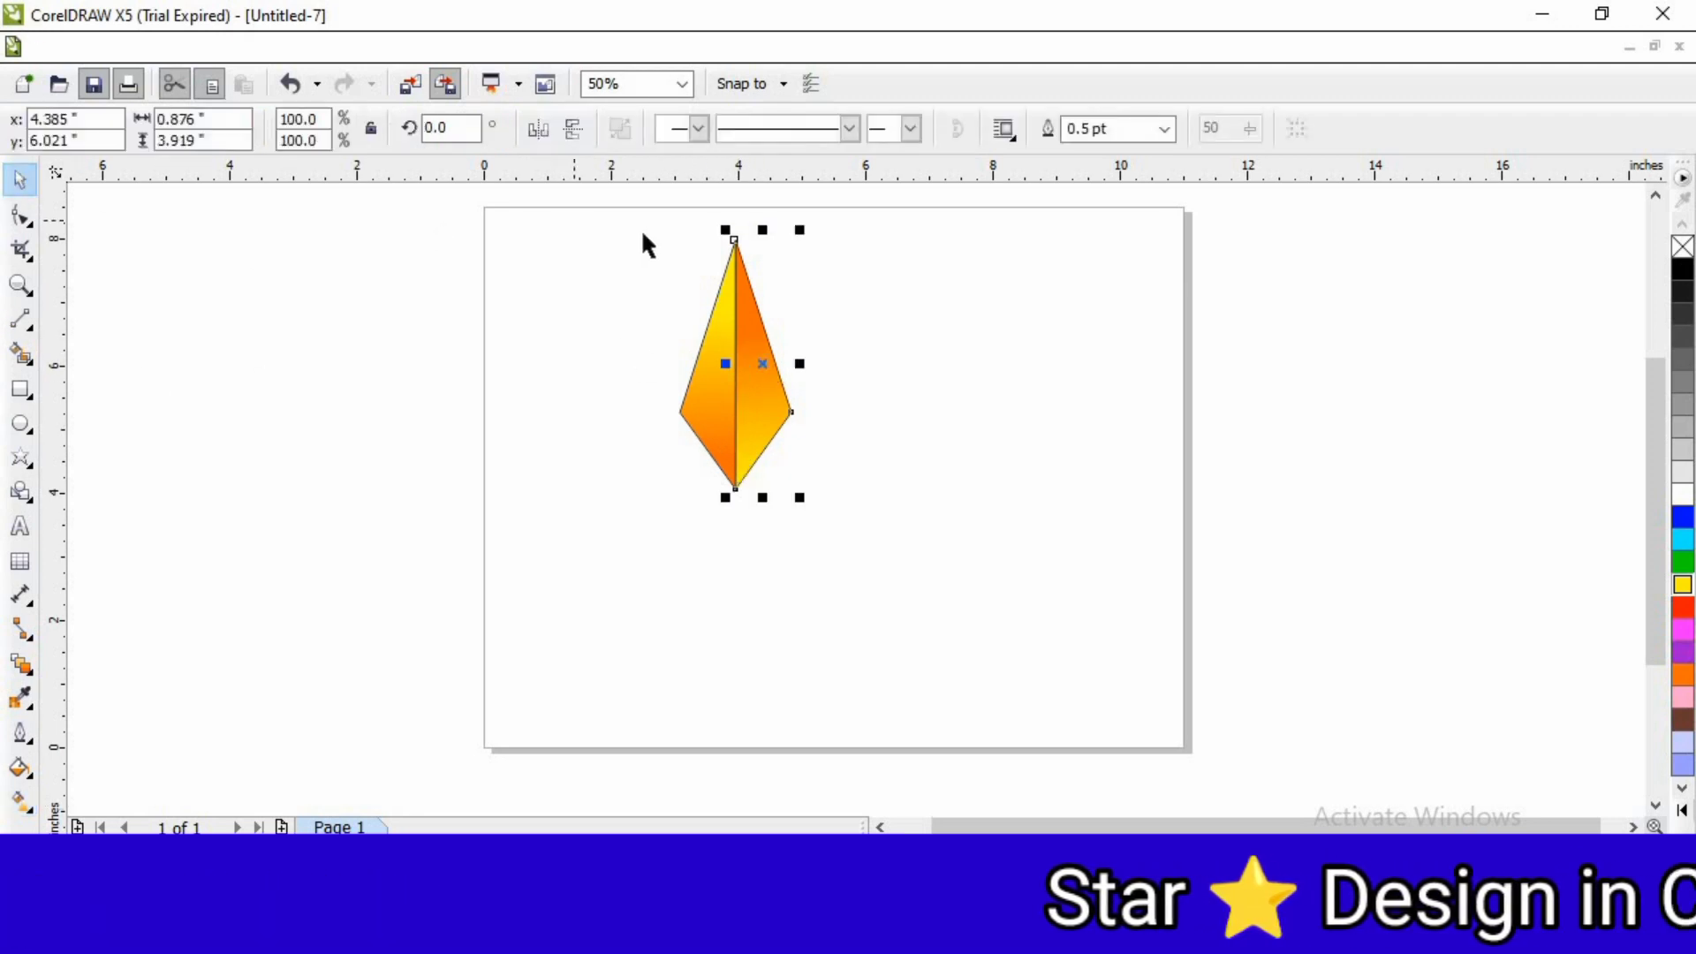
{"action": "left_click_drag", "start_coordinate": [856, 441], "coordinate": [862, 519]}
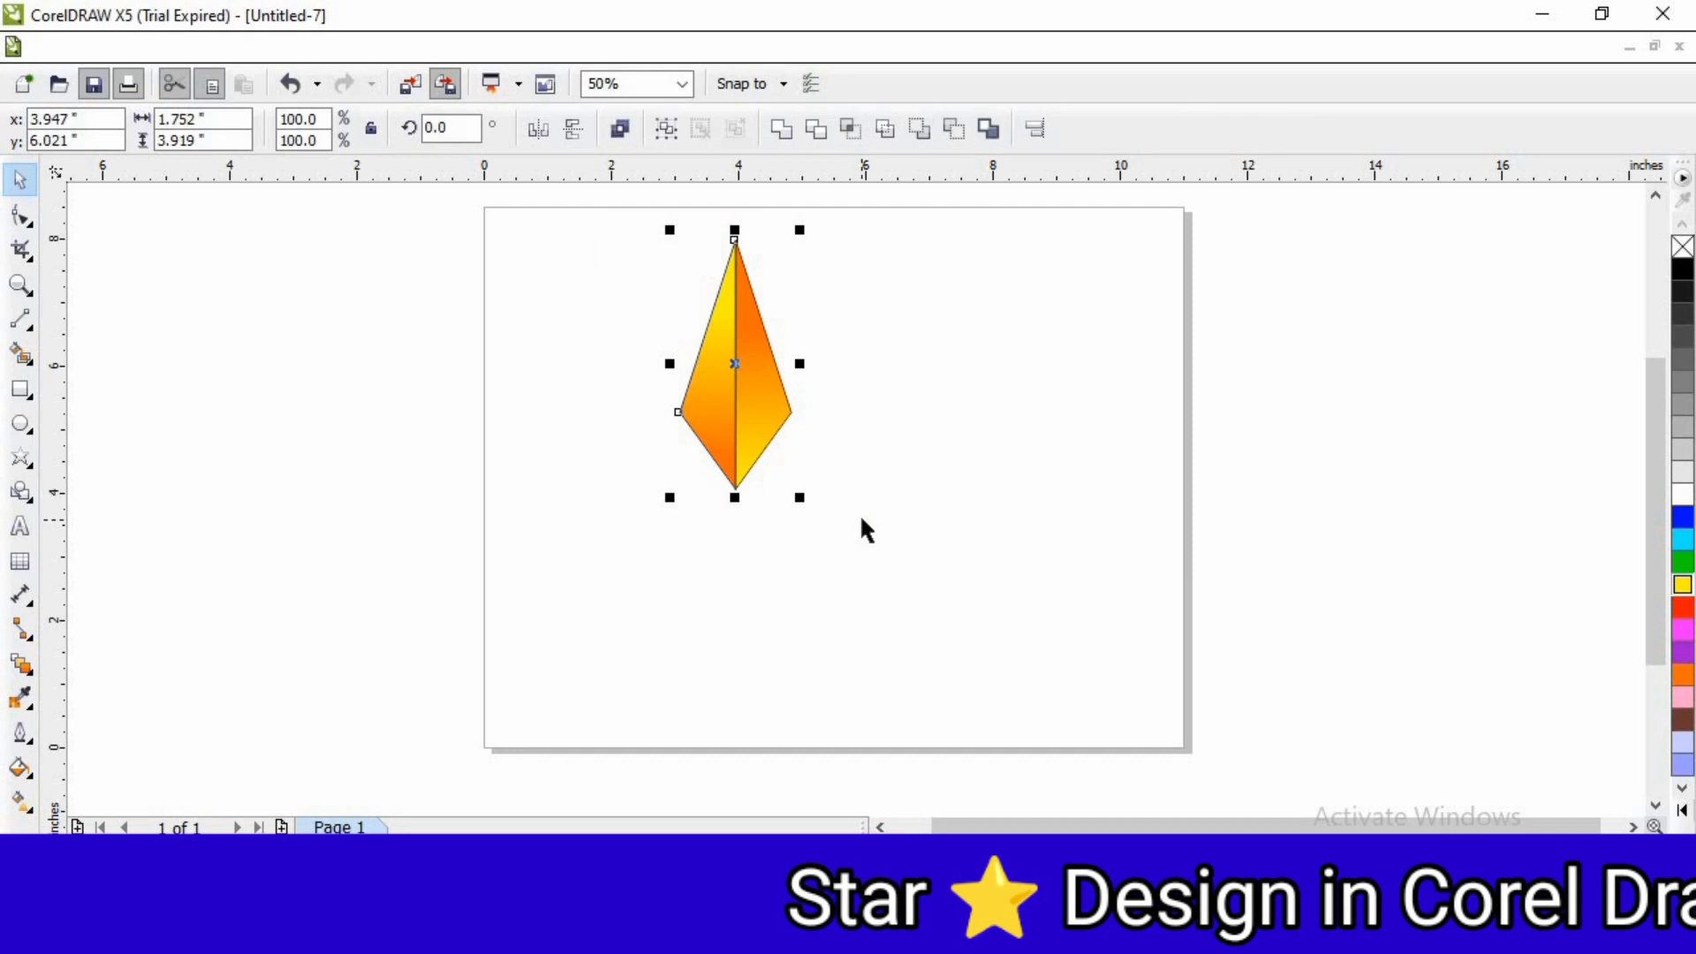
{"action": "key", "text": "ctrl+g"}
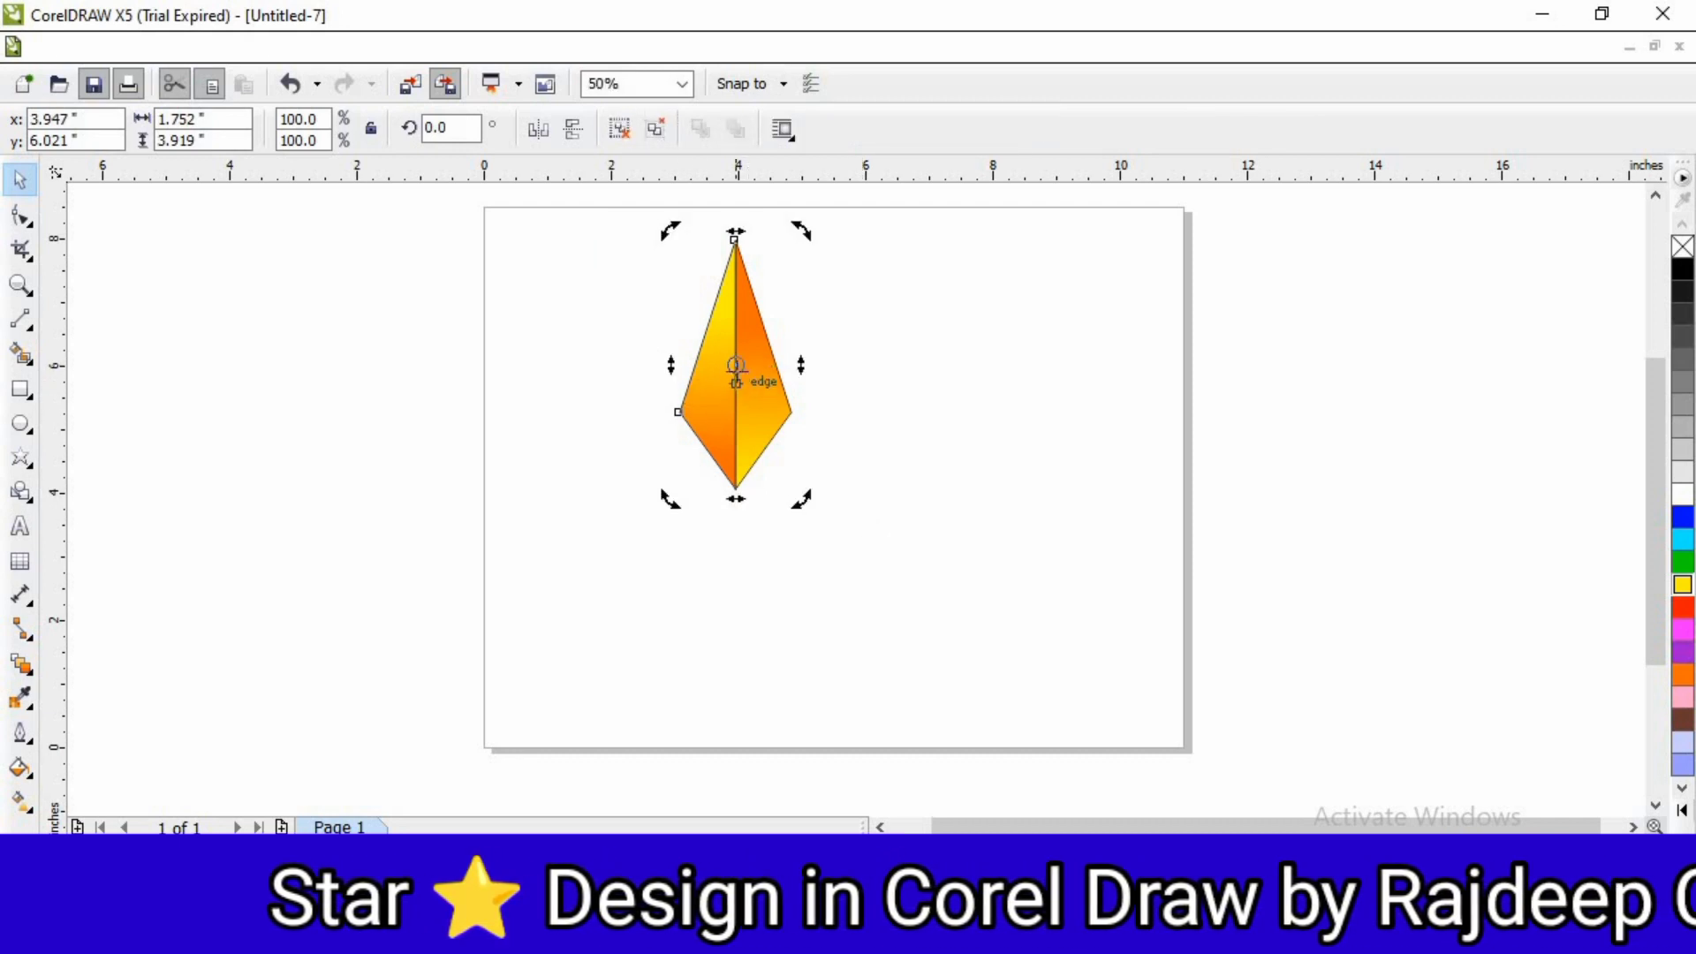
{"action": "scroll", "coordinate": [735, 365], "scroll_direction": "up", "scroll_amount": 1}
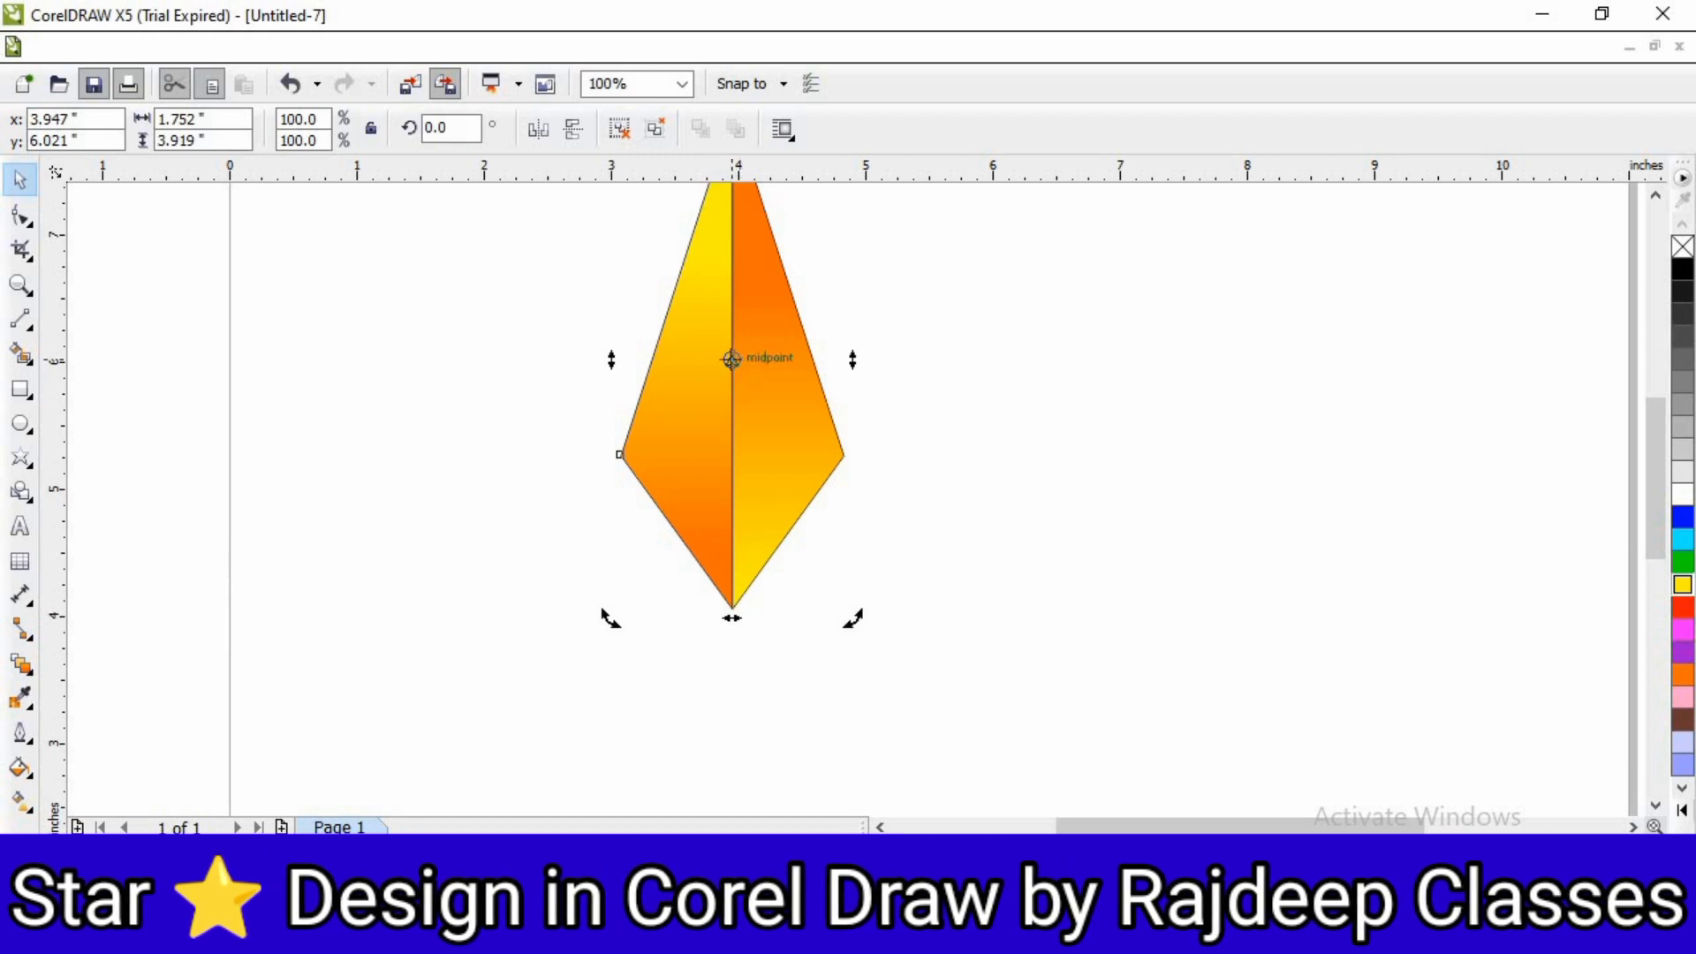
{"action": "left_click_drag", "start_coordinate": [731, 359], "coordinate": [734, 604]}
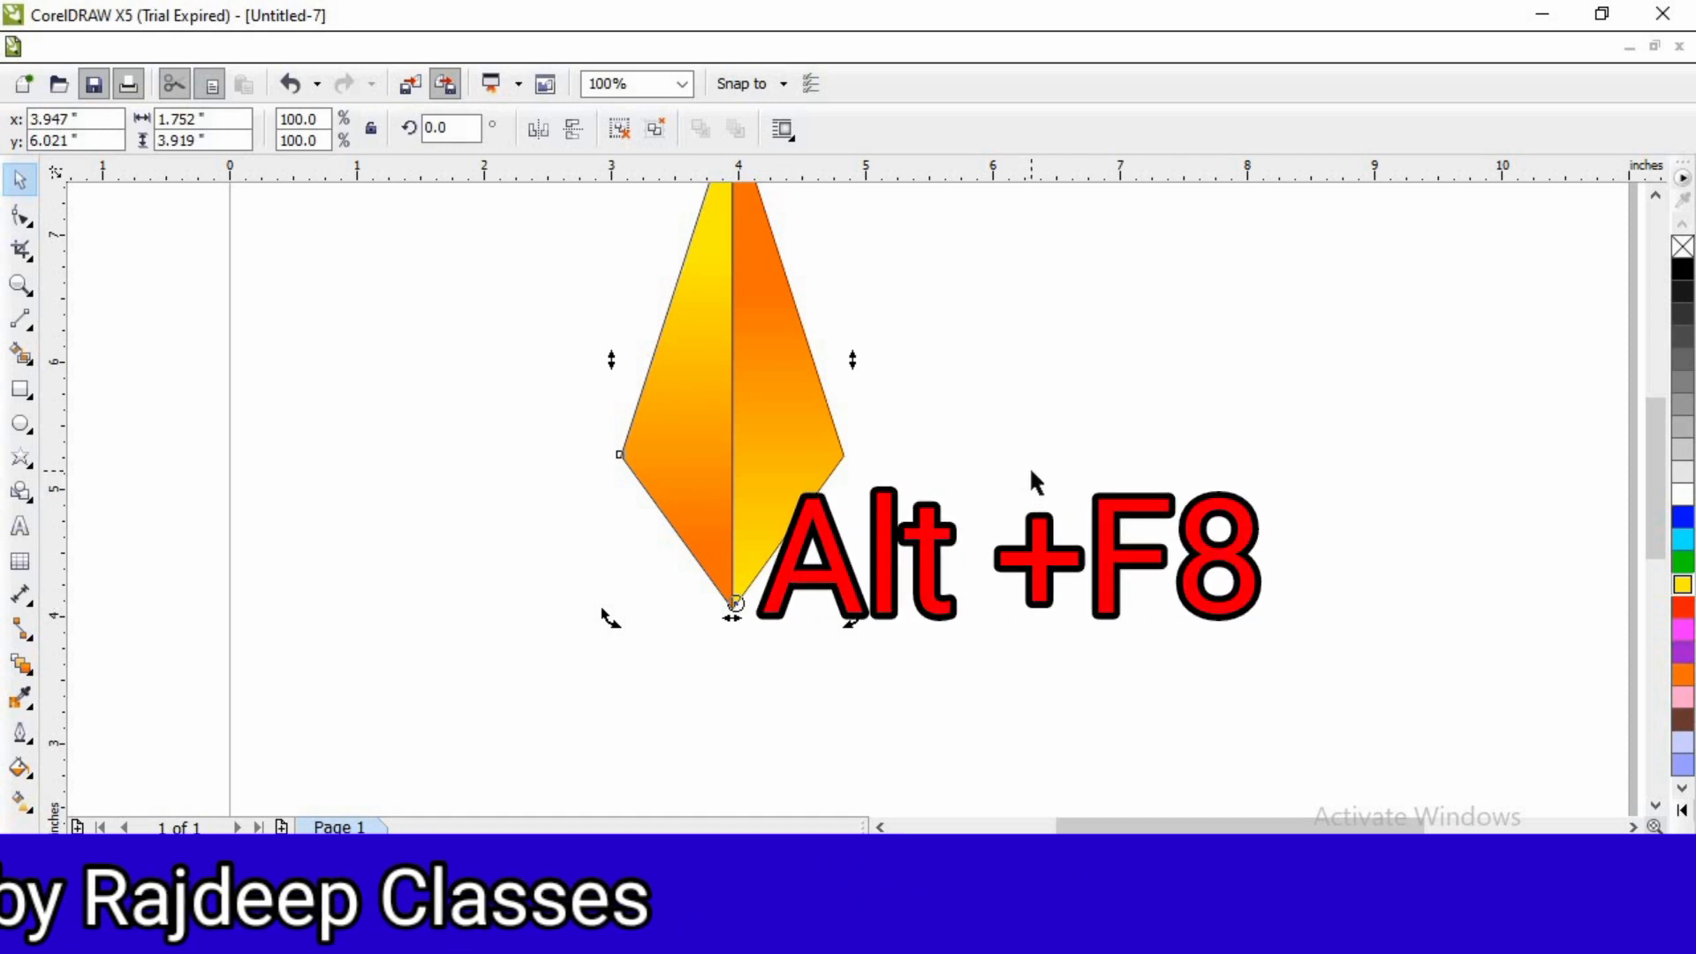
- Rotate the grouped arm by 72 degrees around its bottom tip with 4 copies to complete the five-pointed star
{"action": "key", "text": "alt+F8"}
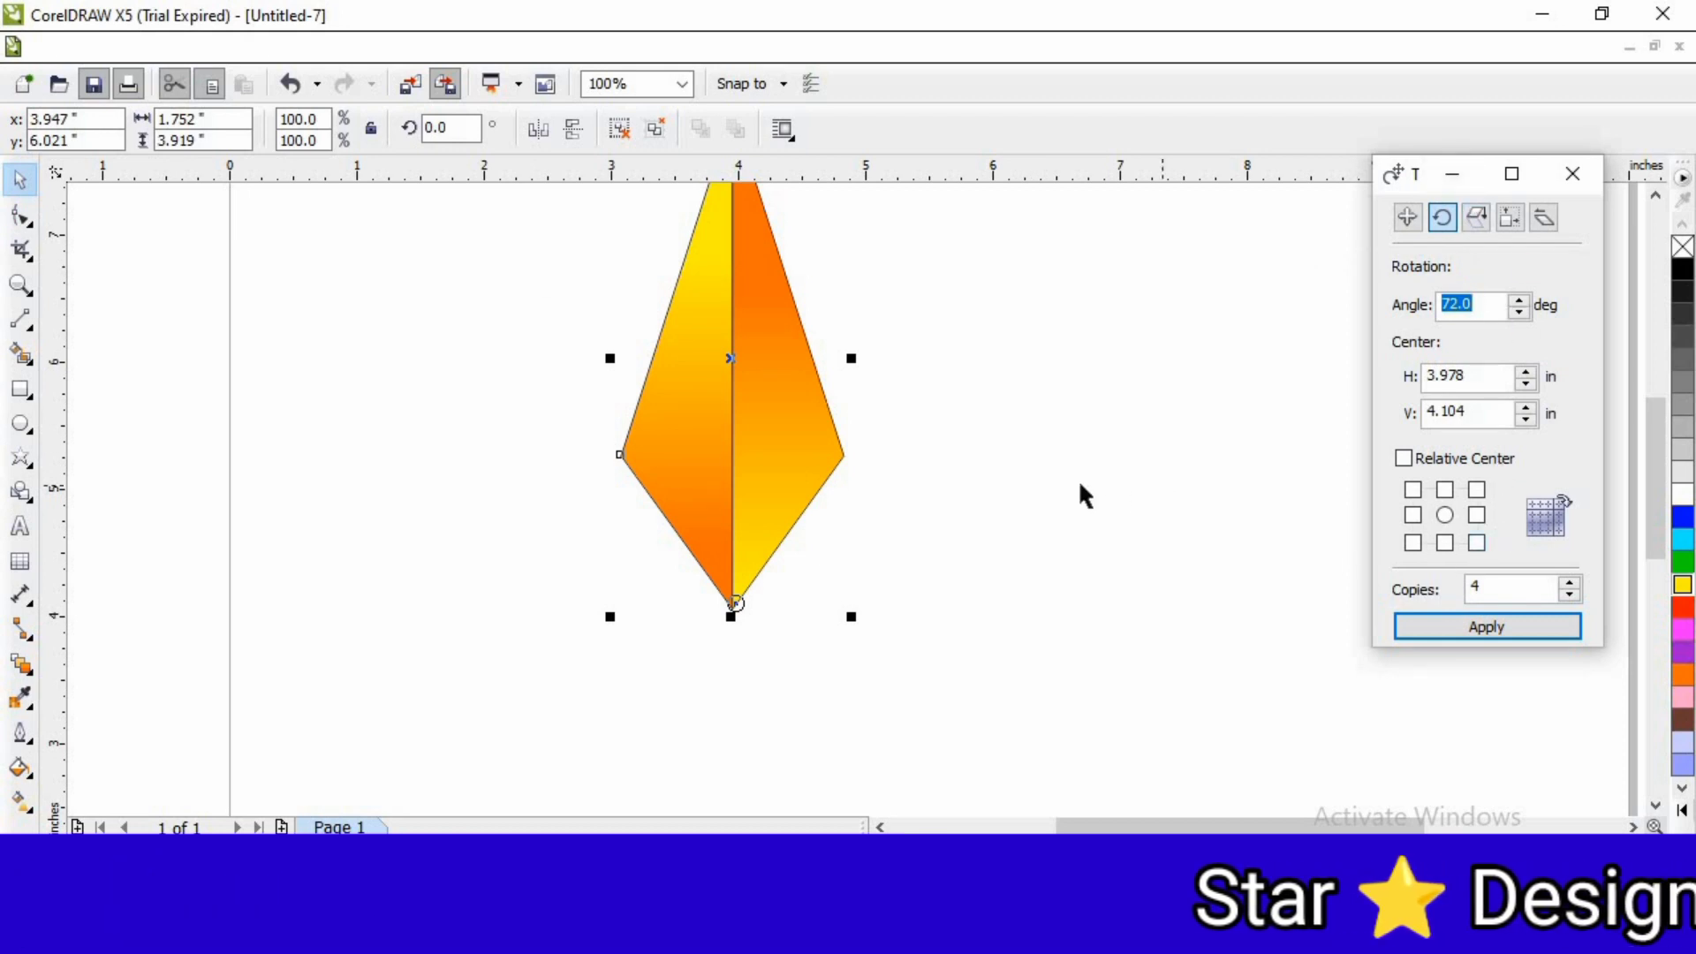
{"action": "scroll", "coordinate": [1079, 484], "scroll_direction": "up", "scroll_amount": 1}
{"action": "scroll", "coordinate": [1067, 484], "scroll_direction": "down", "scroll_amount": 1}
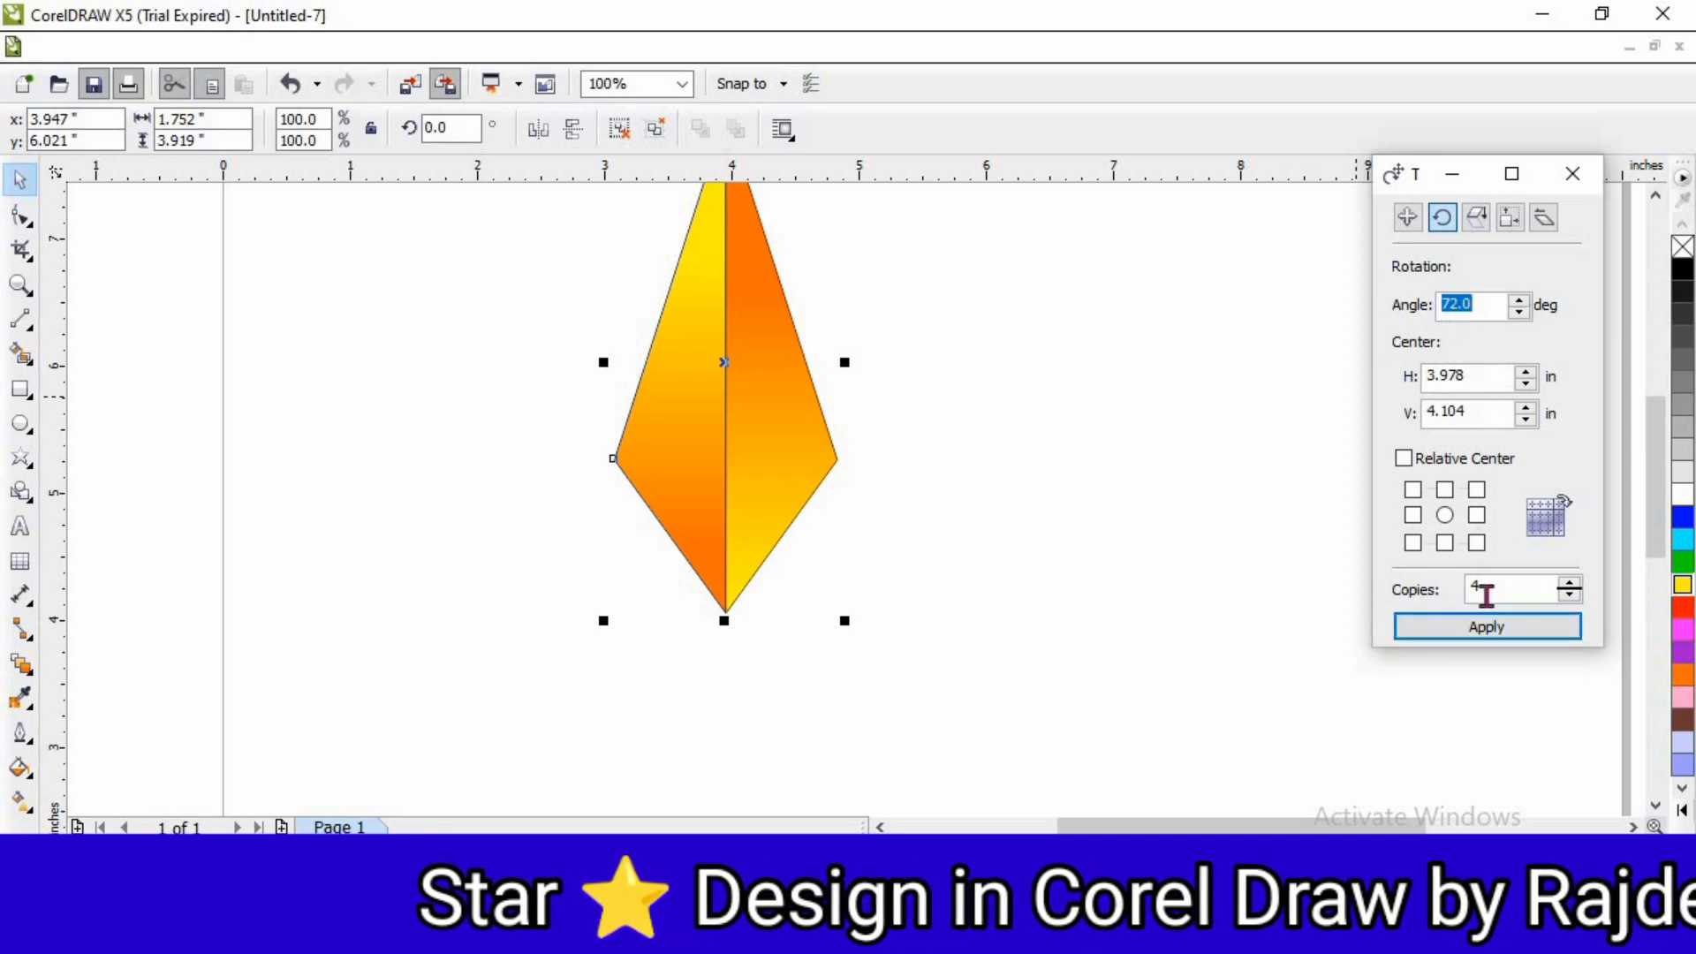
{"action": "left_click", "coordinate": [1480, 635]}
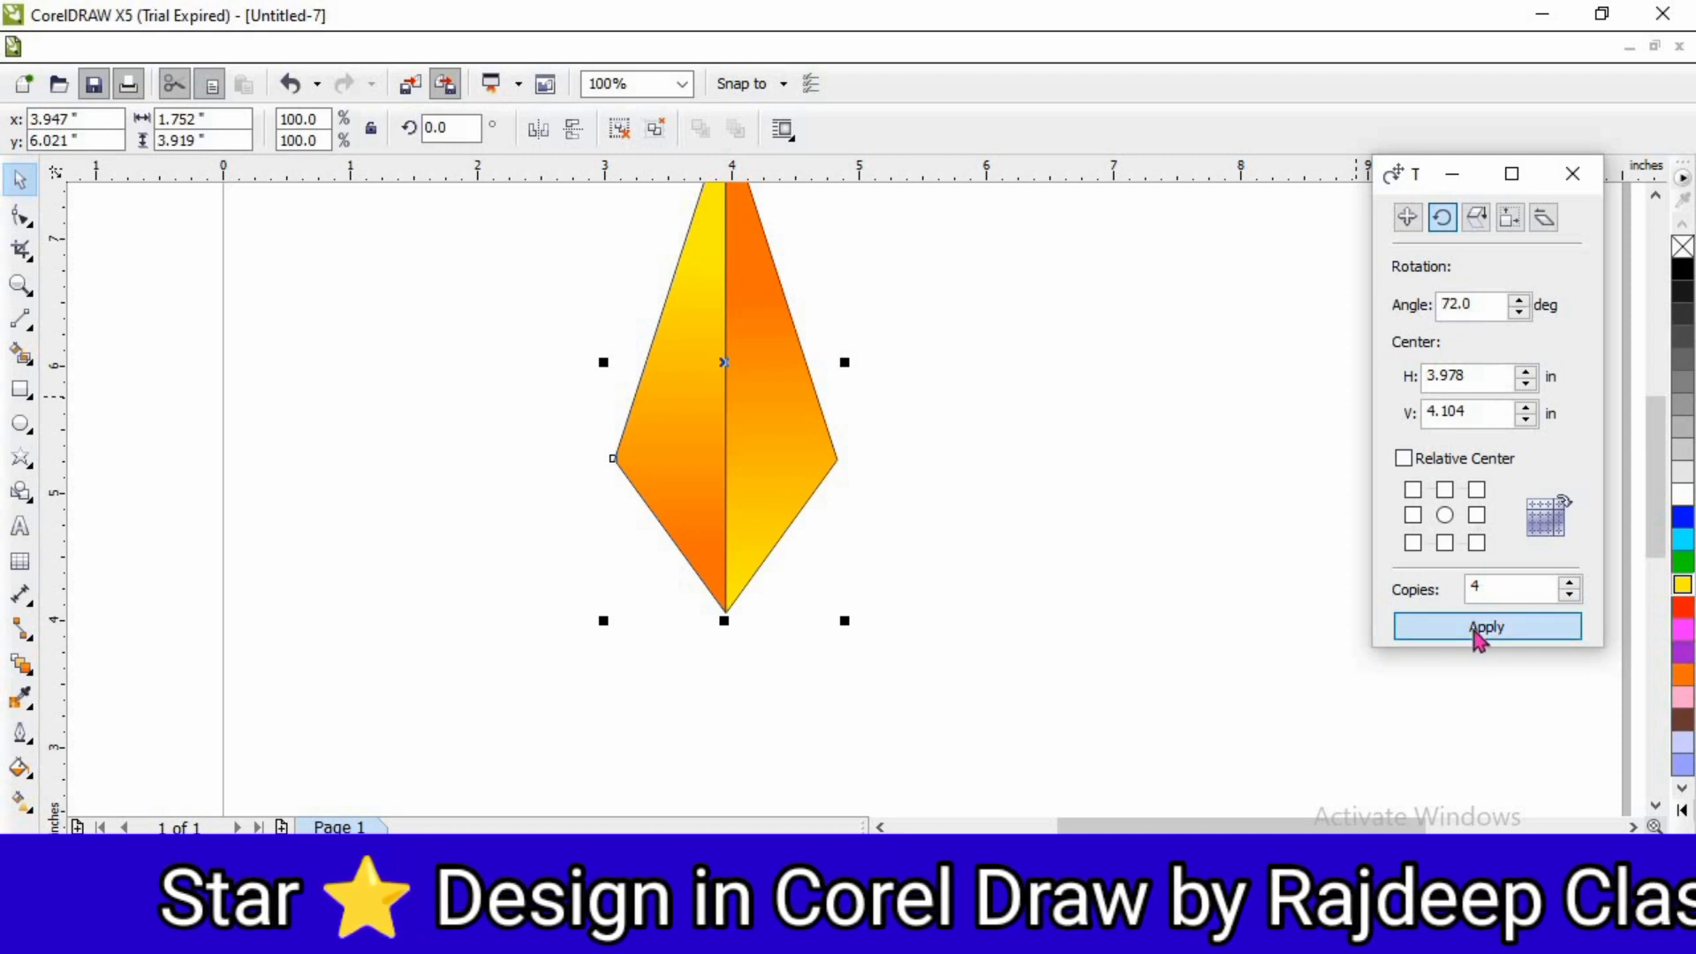
{"action": "scroll", "coordinate": [1321, 586], "scroll_direction": "down", "scroll_amount": 1}
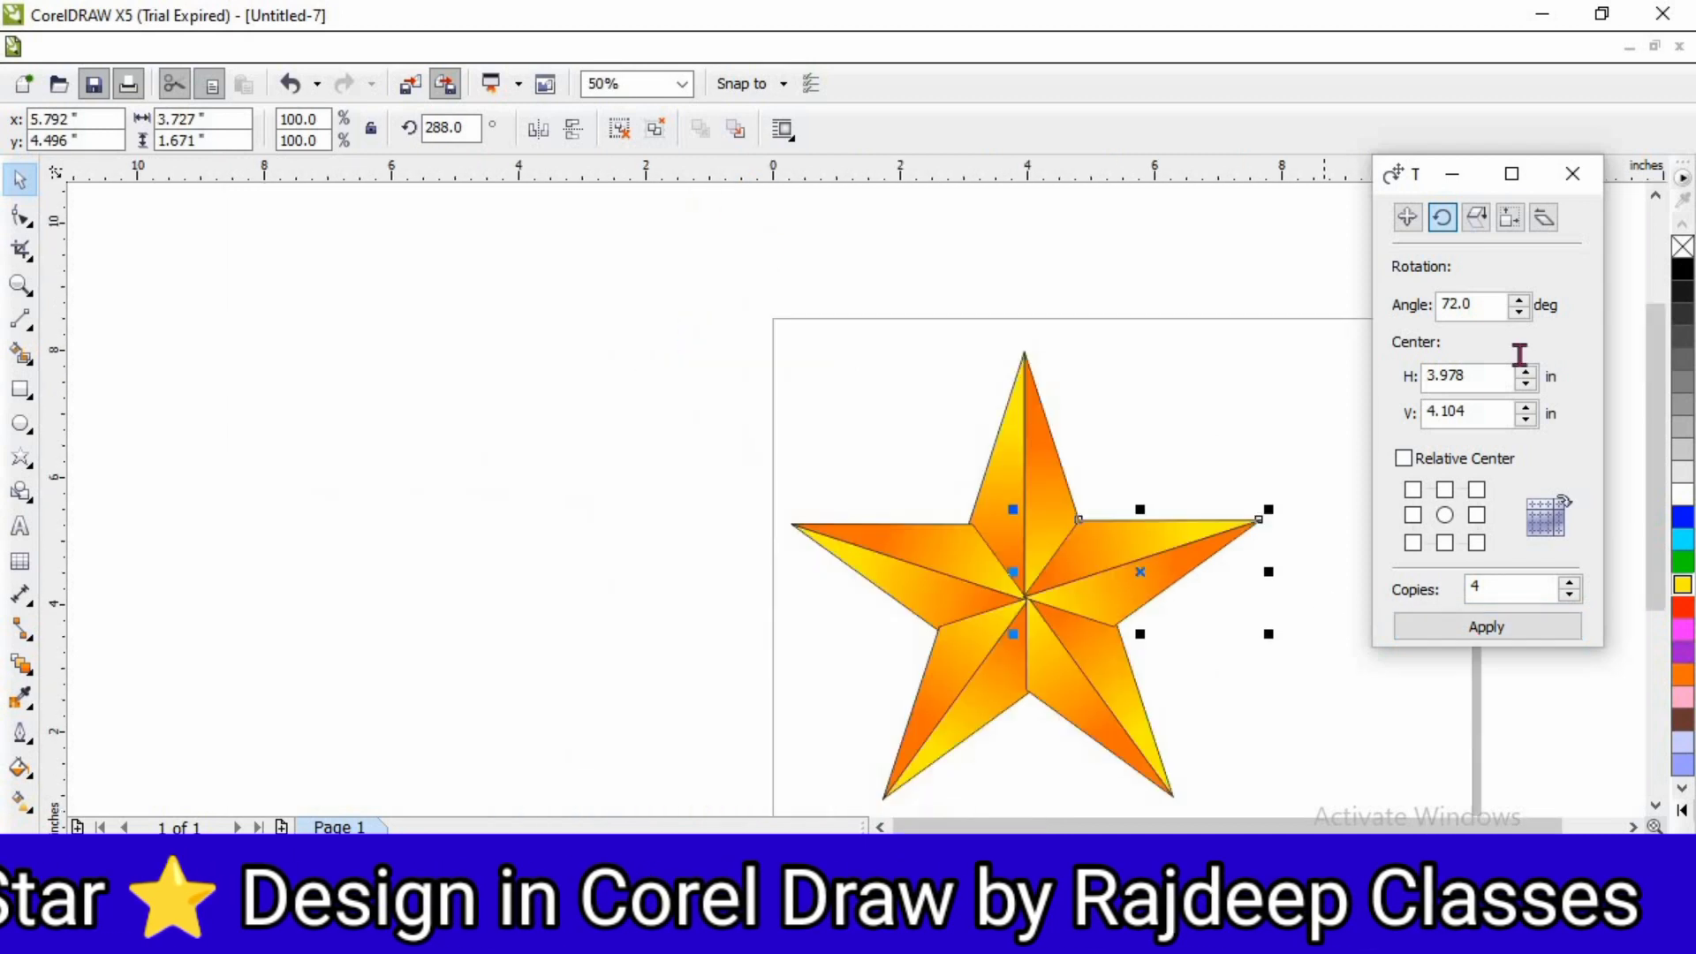
{"action": "left_click", "coordinate": [1574, 174]}
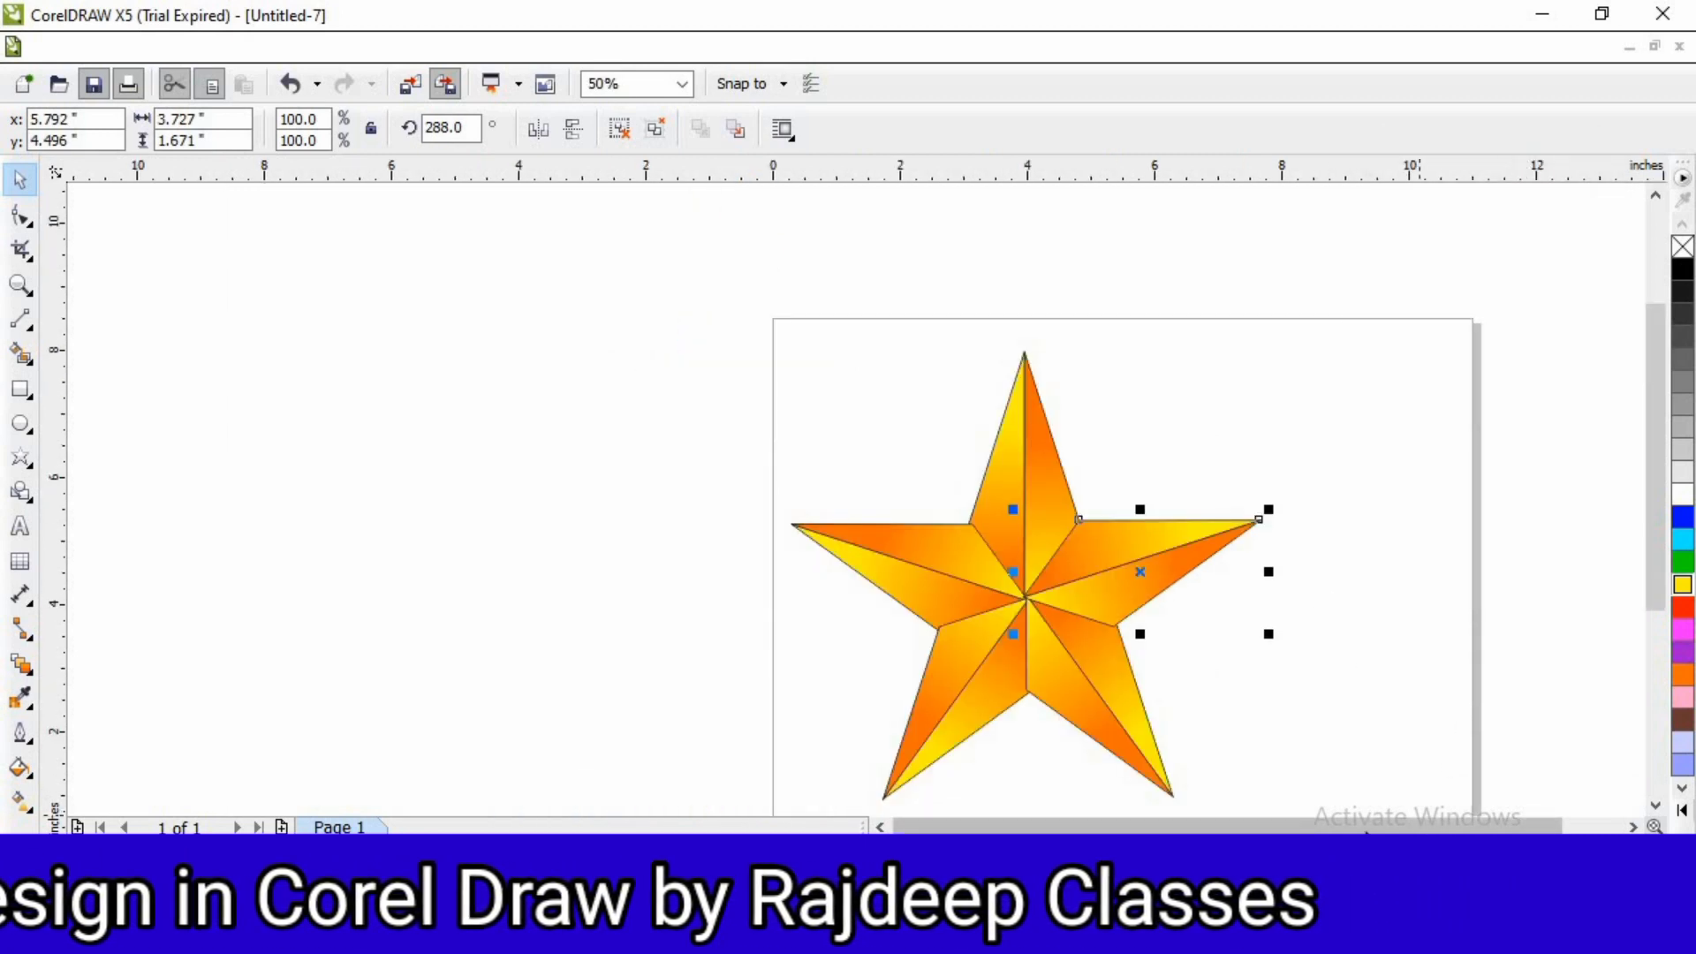
- Group all five arms of the star and remove their outline
{"action": "scroll", "coordinate": [1060, 624], "scroll_direction": "right", "scroll_amount": 3}
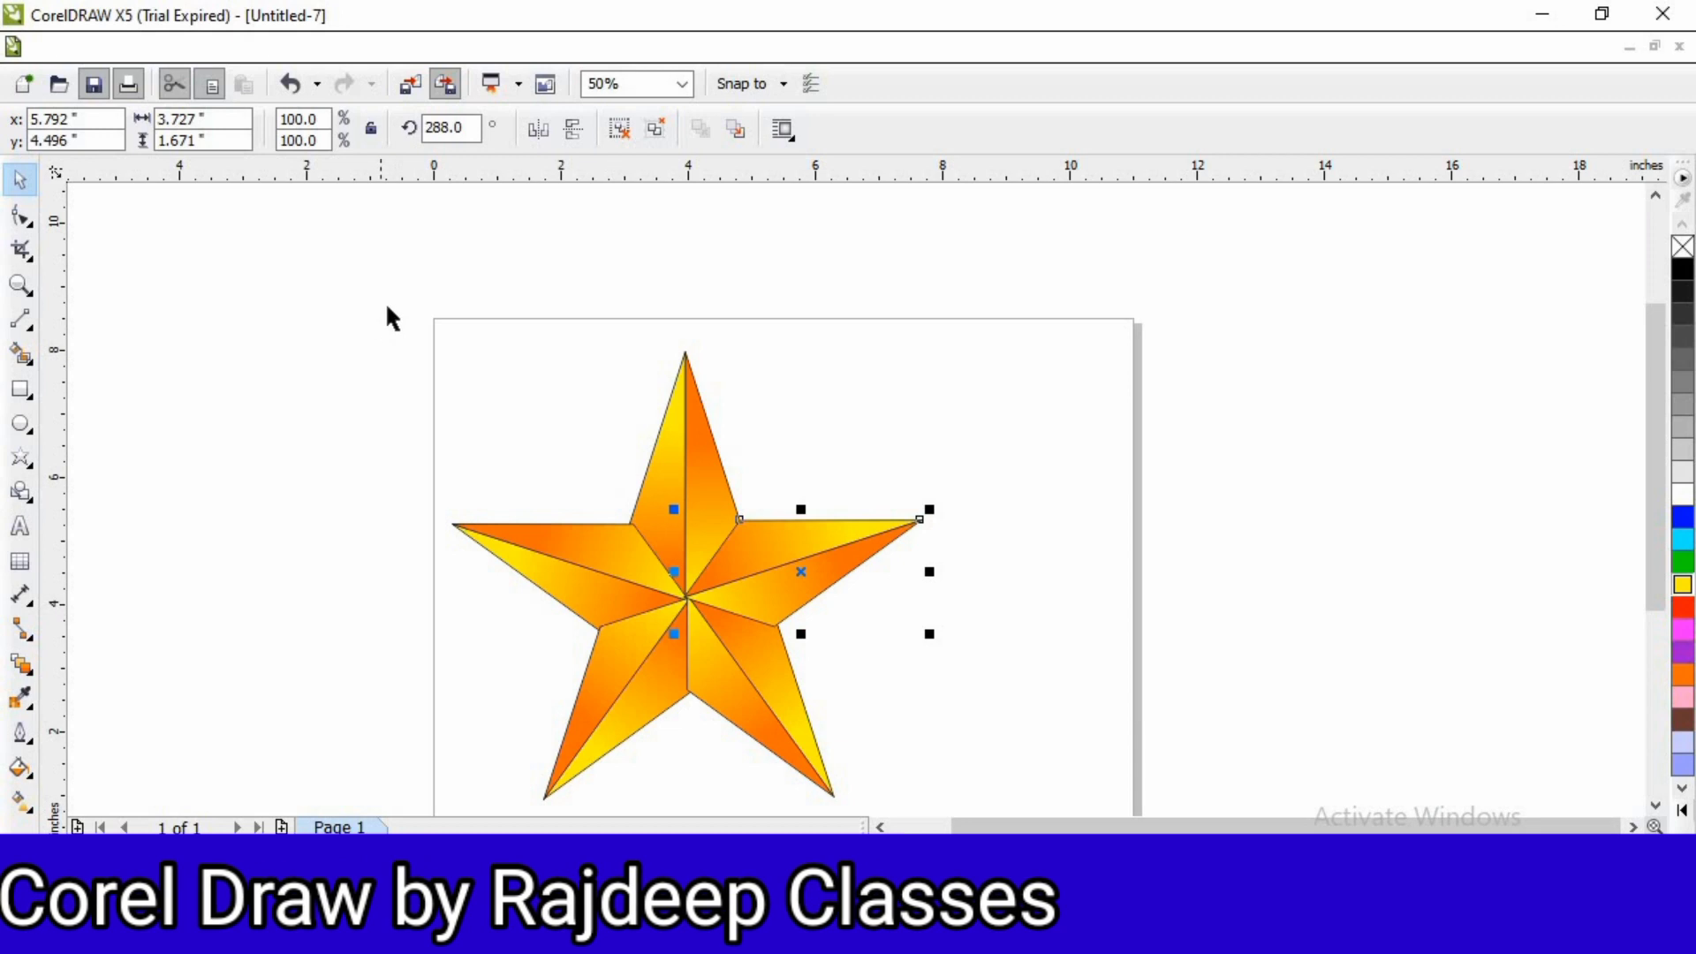
{"action": "left_click_drag", "start_coordinate": [386, 306], "coordinate": [950, 779]}
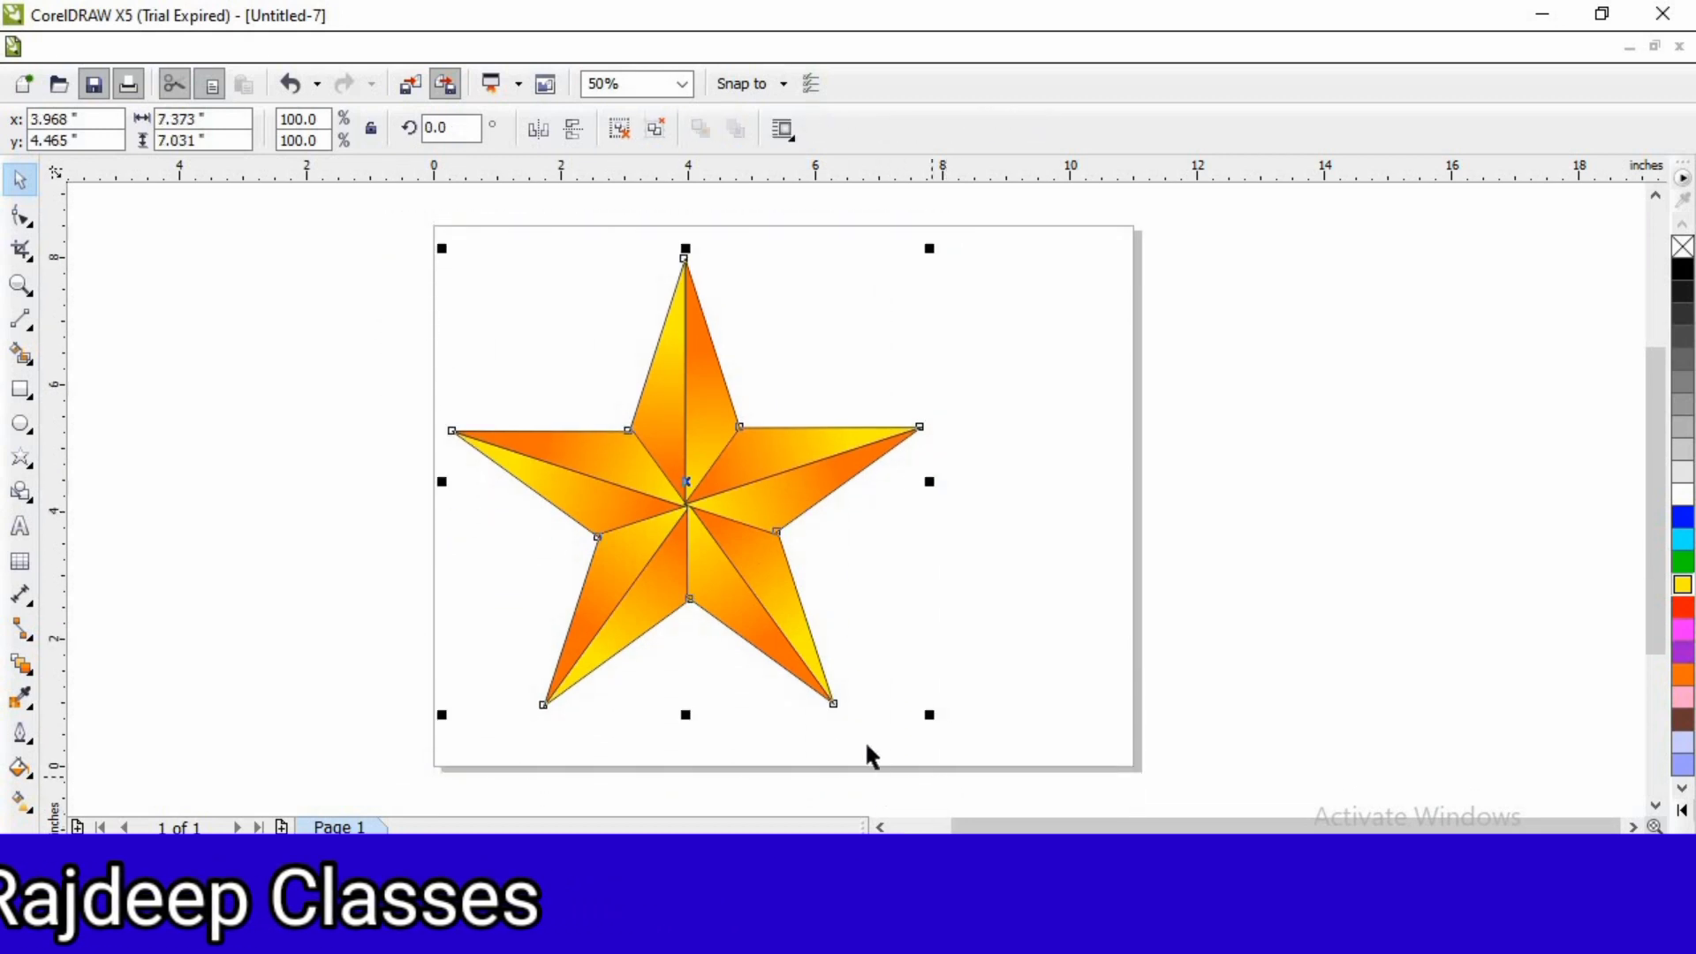
{"action": "right_click", "coordinate": [1684, 251]}
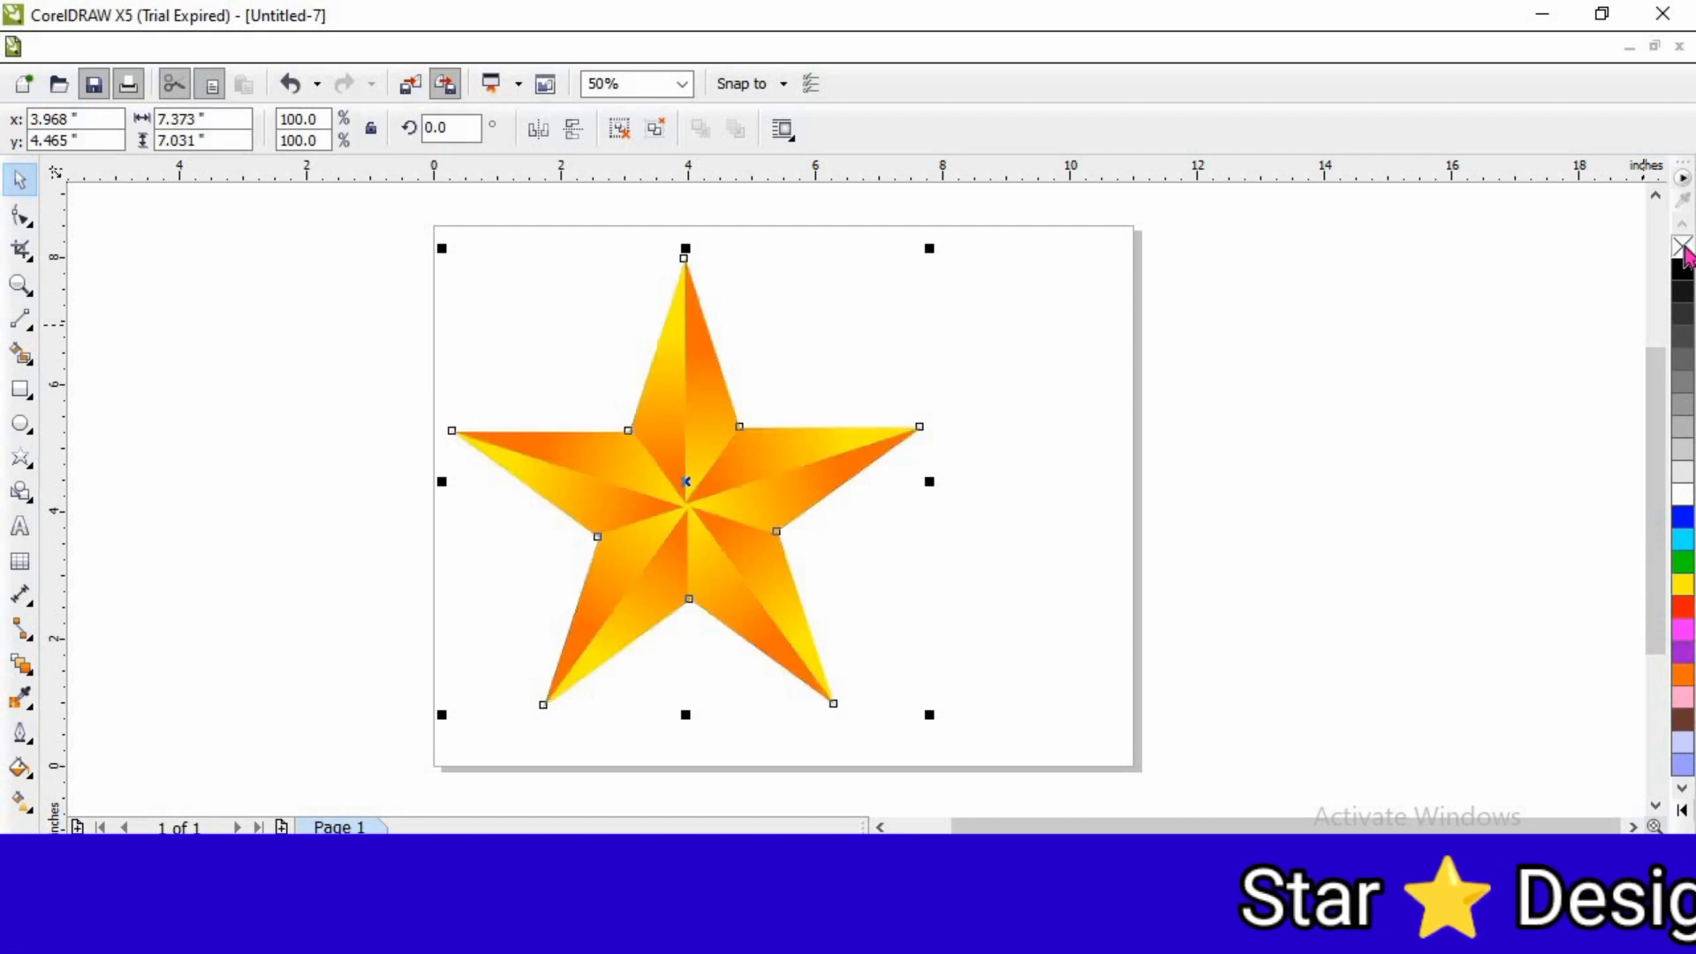
{"action": "left_click", "coordinate": [1000, 560]}
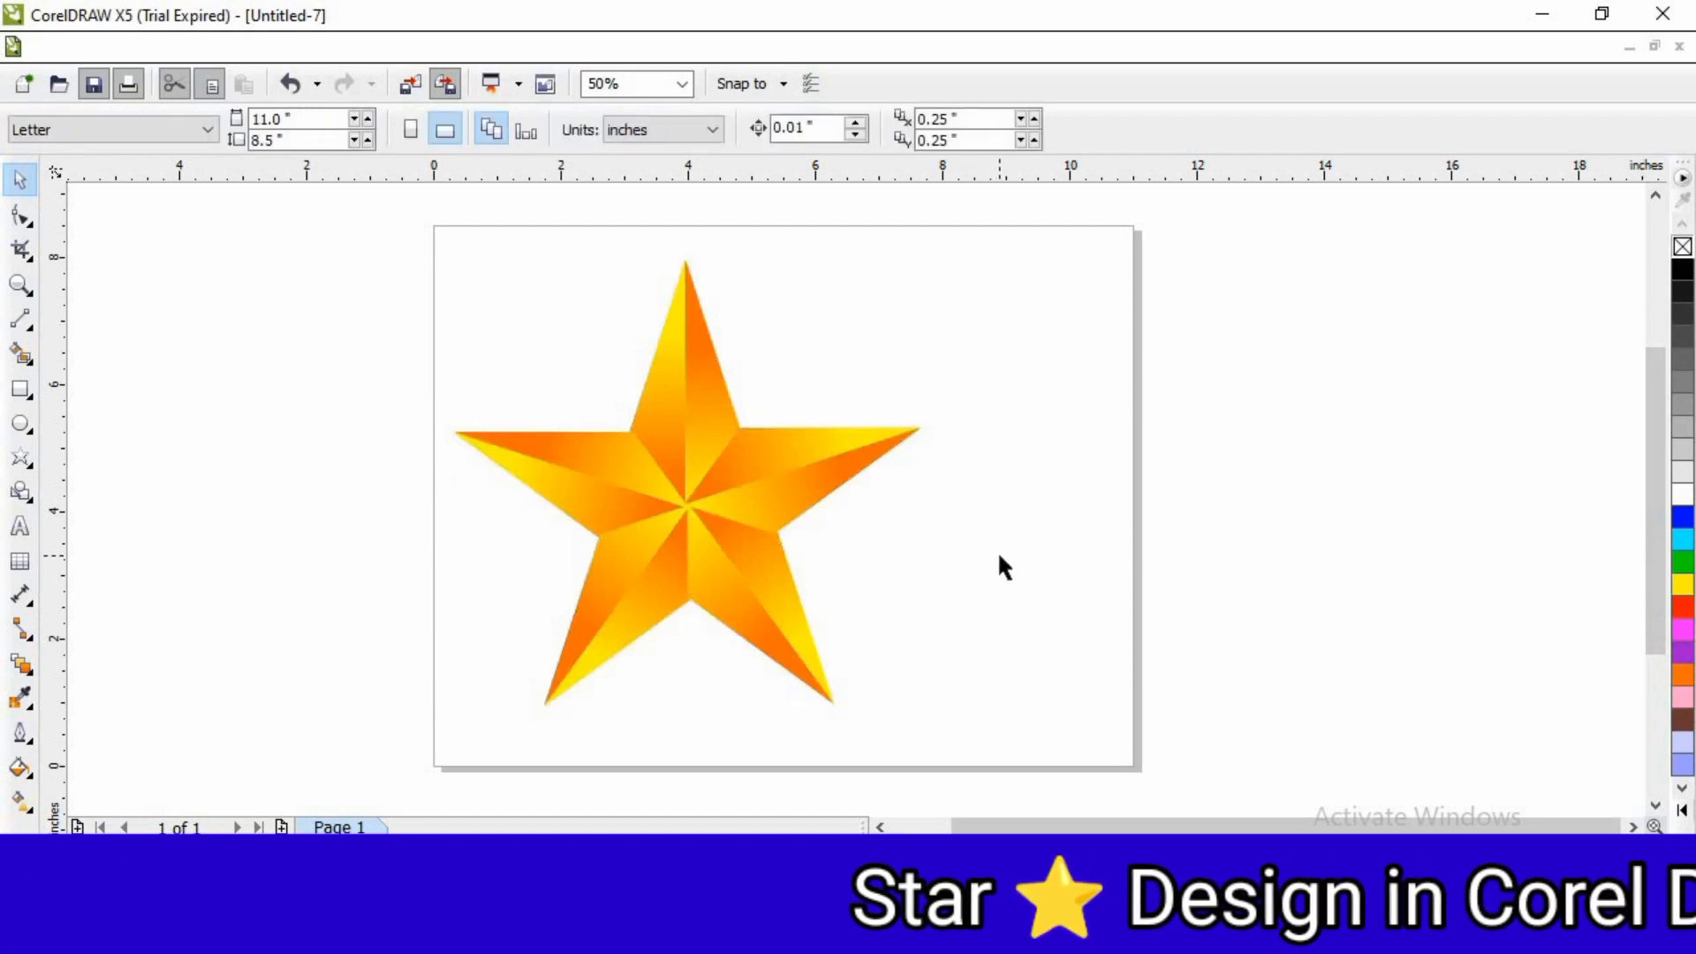